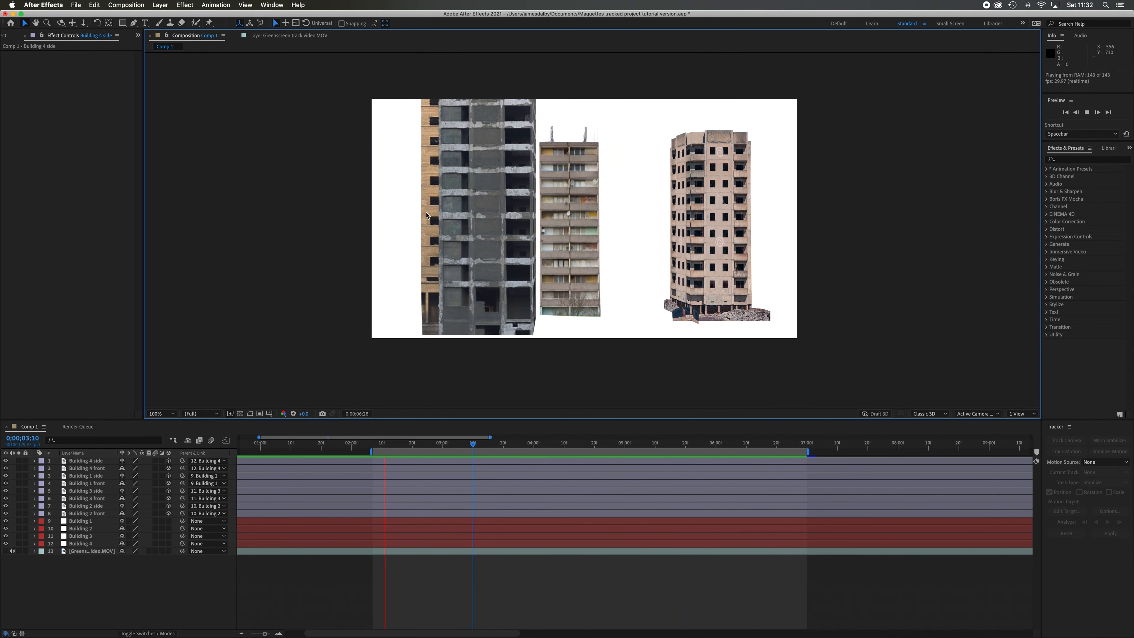
Preview the building composition with the greenscreen video layer shown and hidden, and return to the work area's start at 0;00;02;07.
key("space")
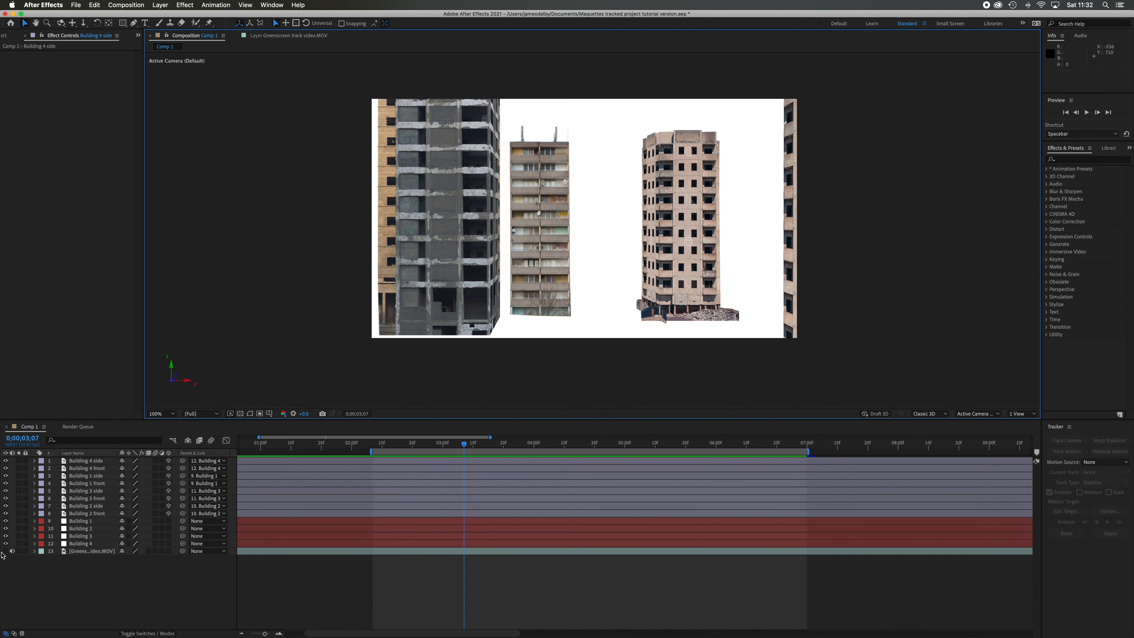
left_click(5, 551)
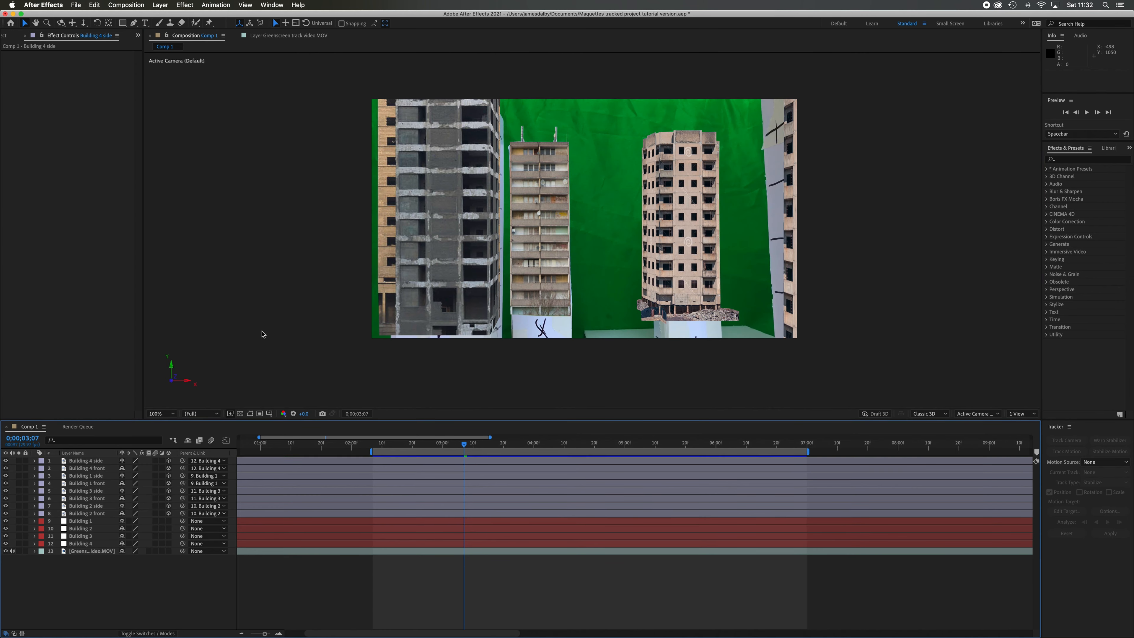
key("space")
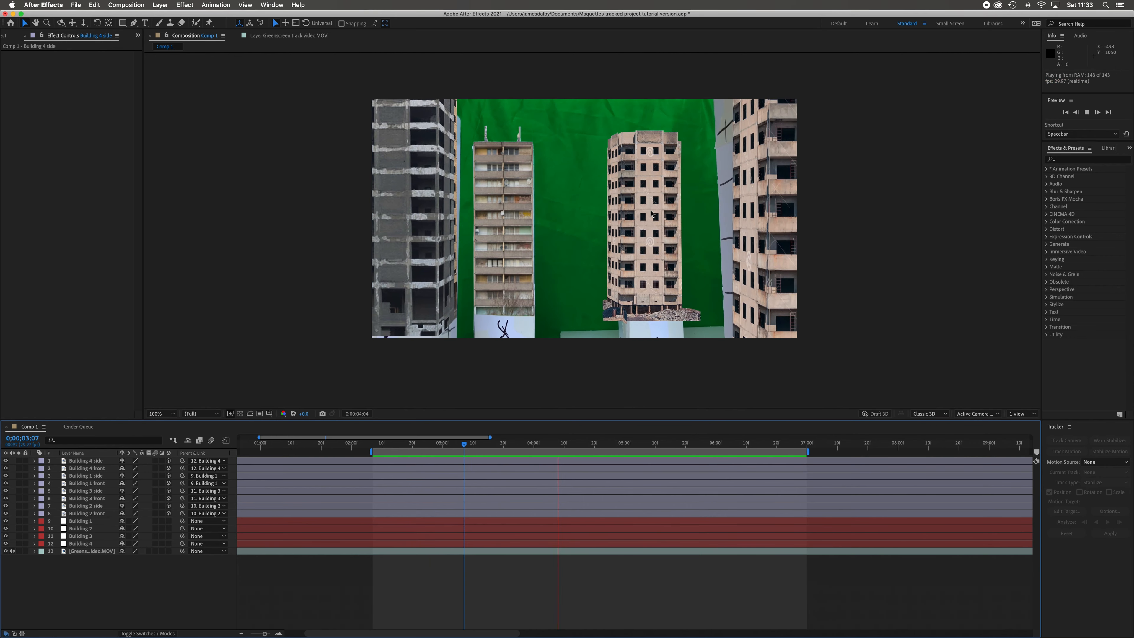
key("space")
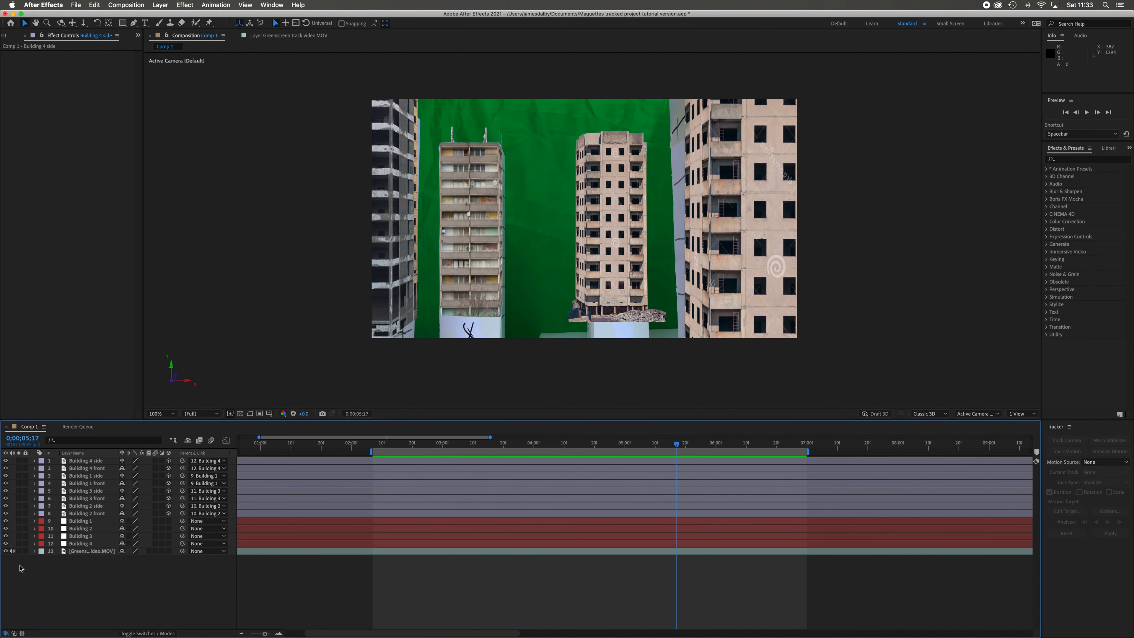
left_click(5, 550)
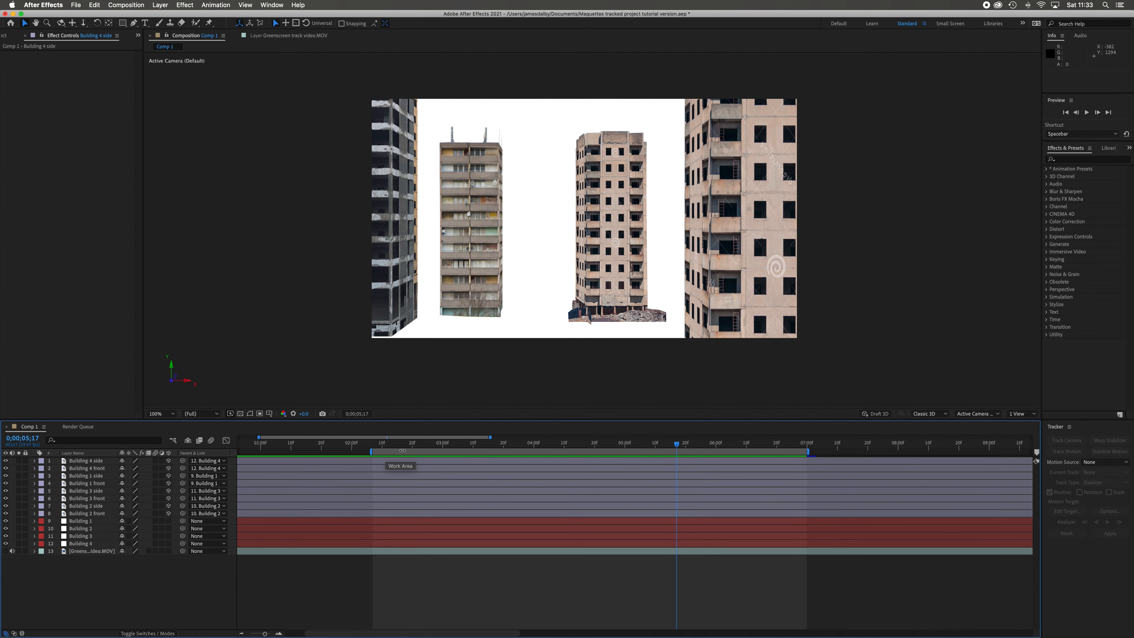
key("space")
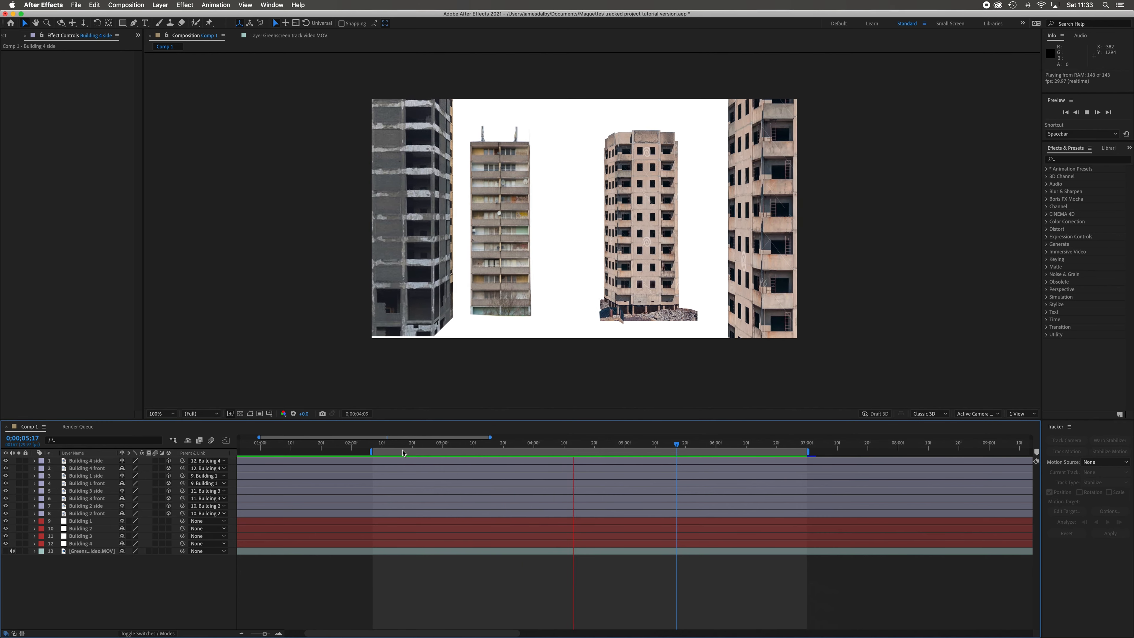
key("space")
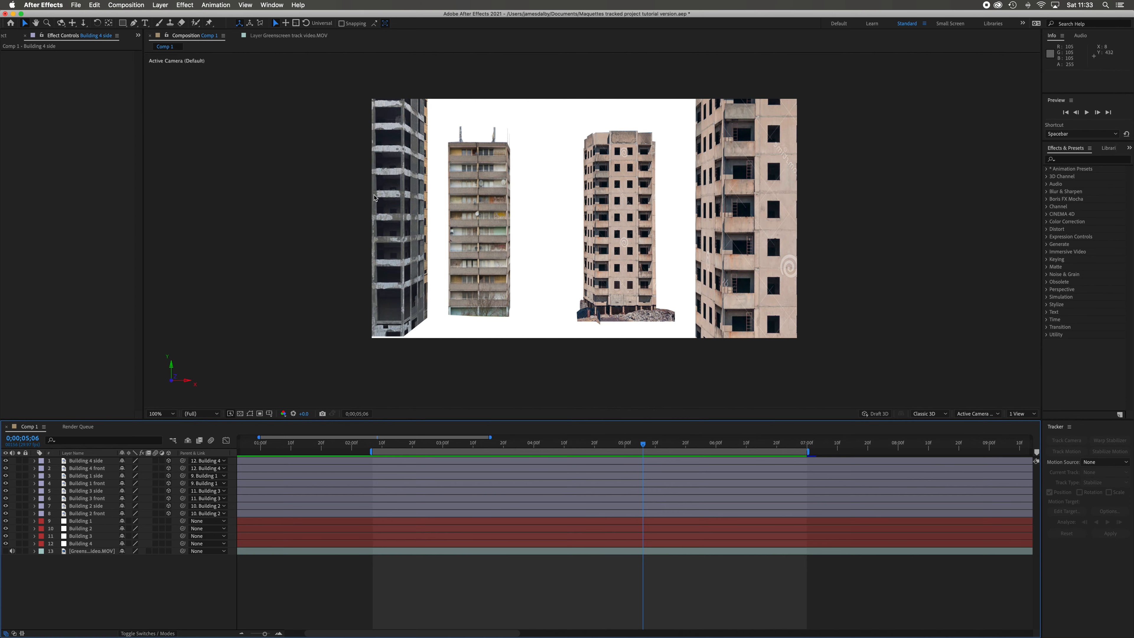
key("space")
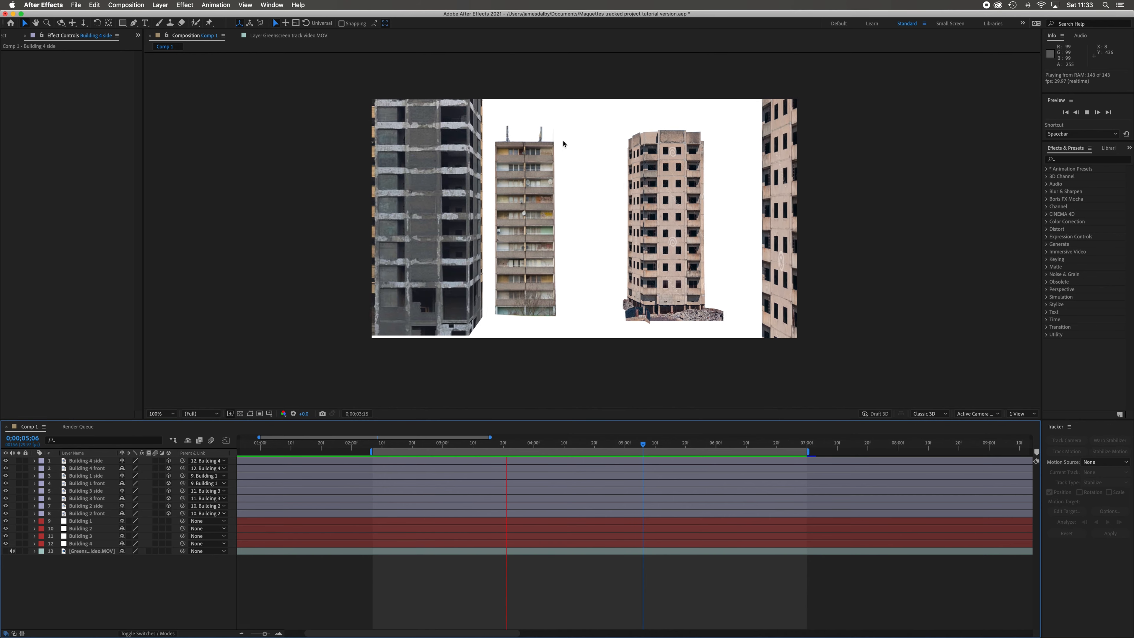
key("space")
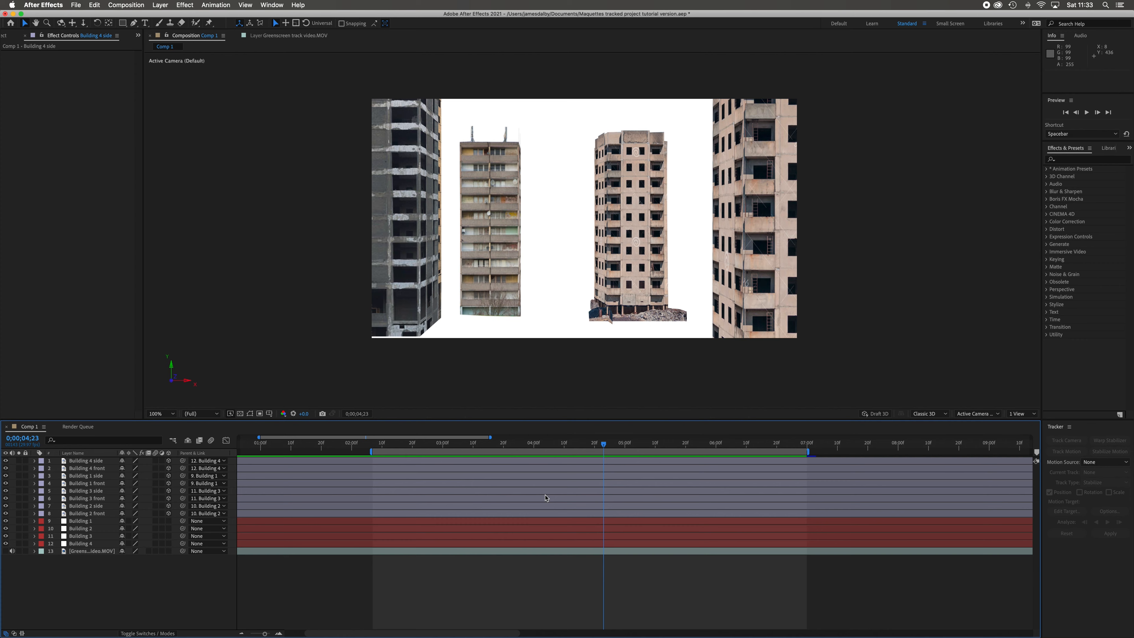
left_click_drag(603, 447, 372, 467)
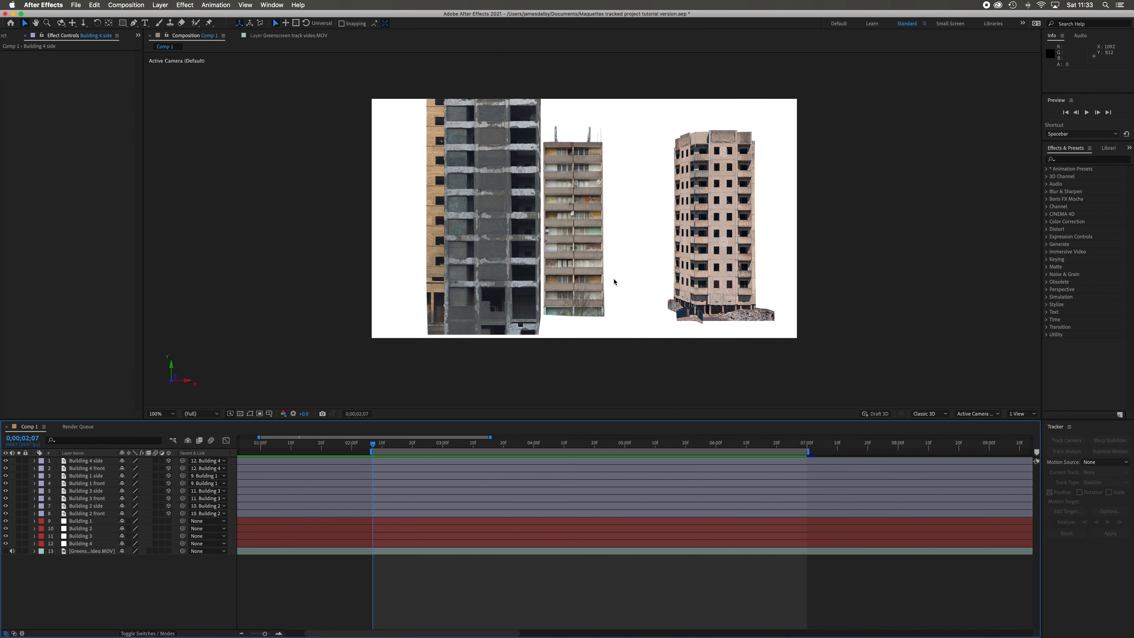
Remove the existing favela image from the project and import "Favela image from Google.jpg" from the downloaded Tracking Project assets-20211008 folder.
left_click(7, 38)
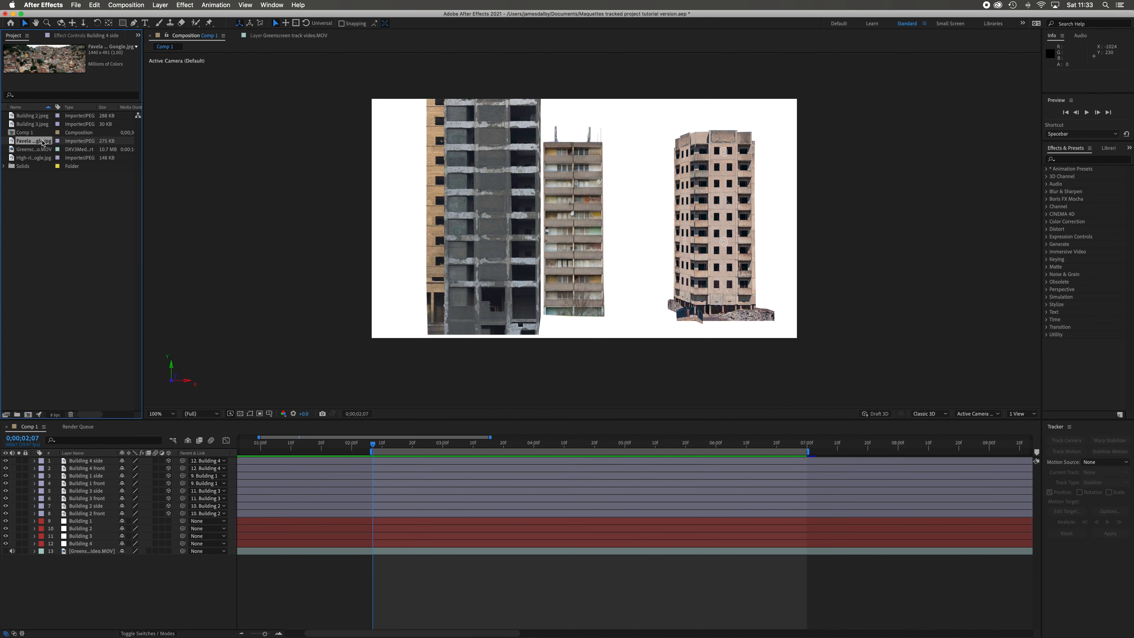
key("Delete")
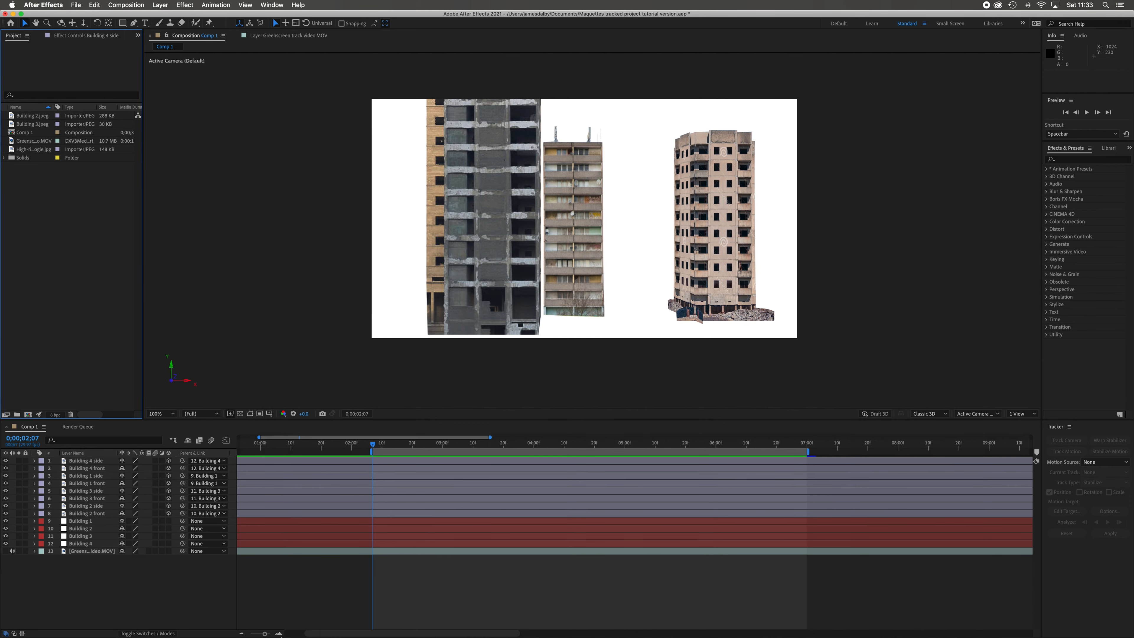
left_click(338, 618)
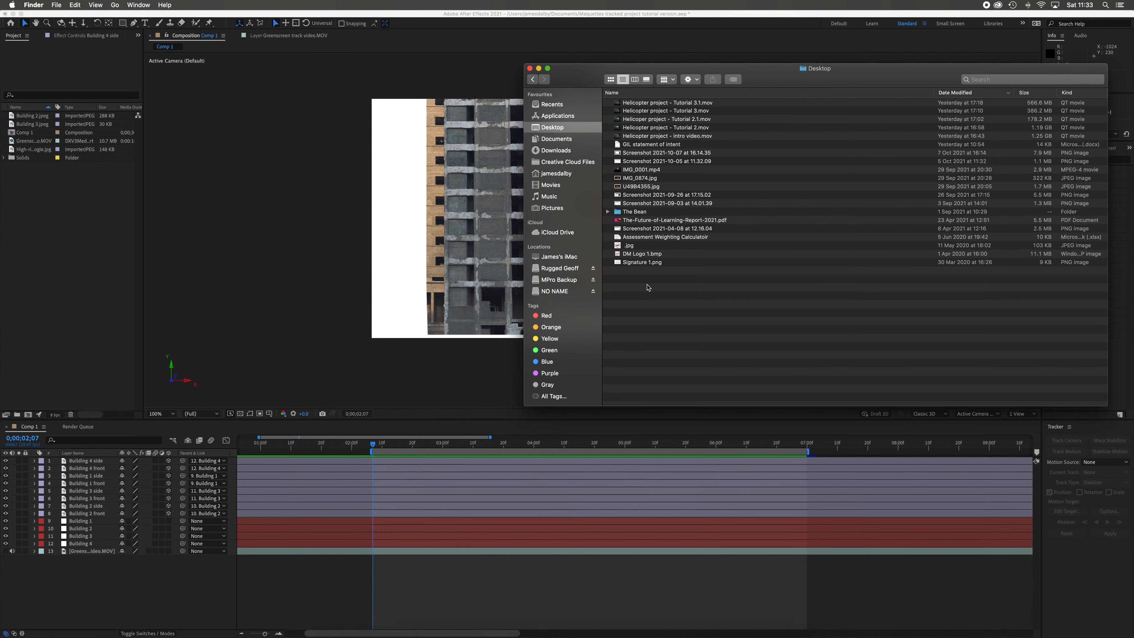
left_click(575, 151)
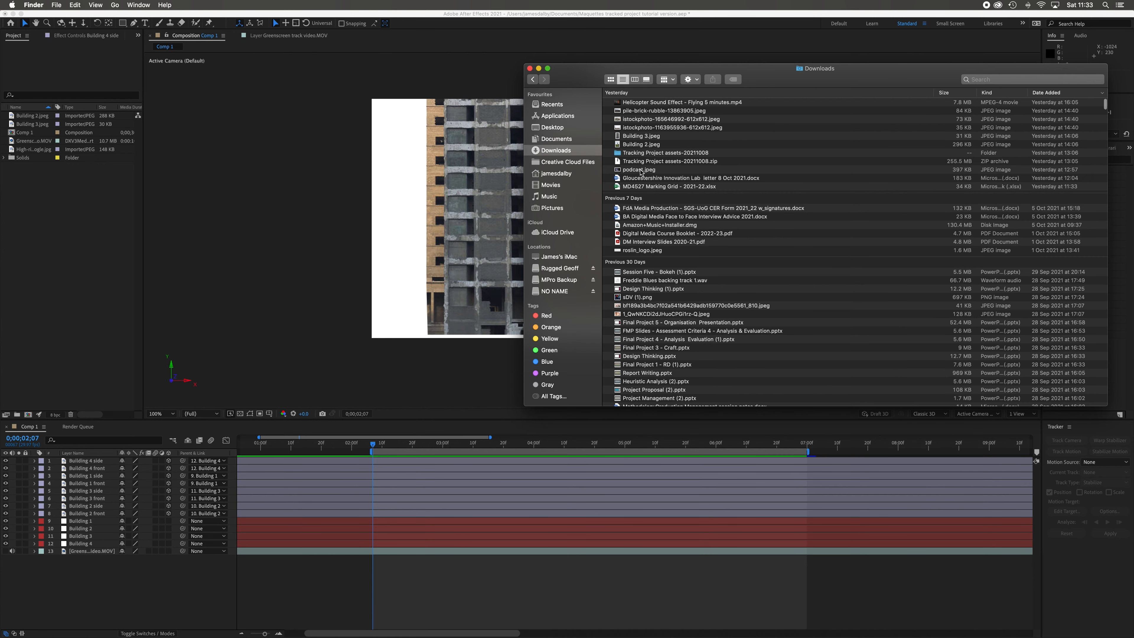
double_click(667, 152)
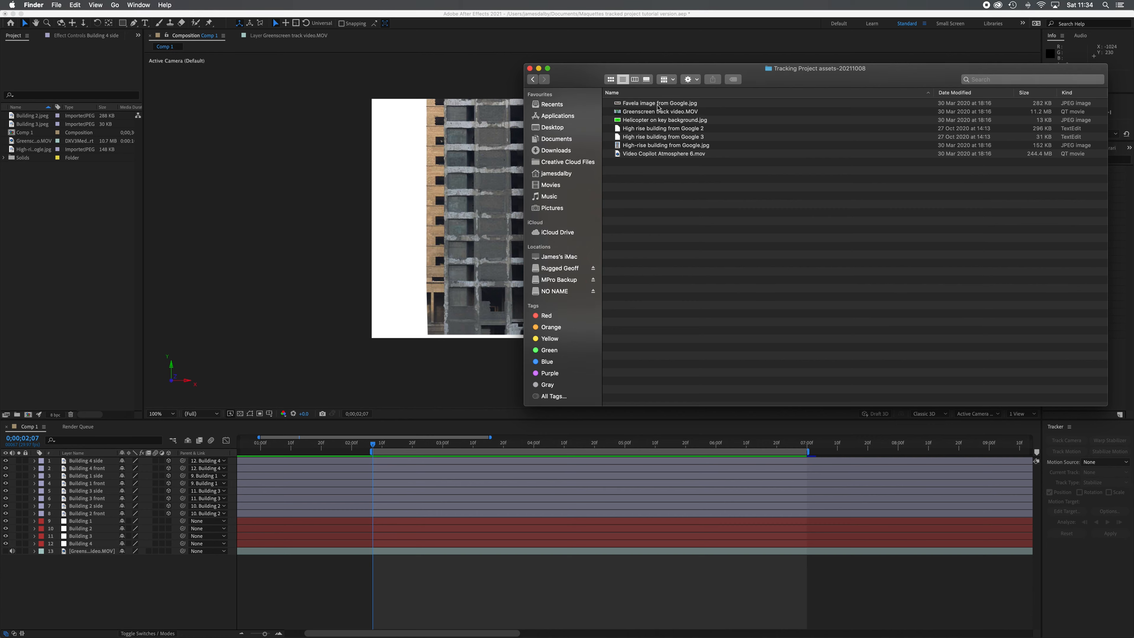
left_click(669, 104)
left_click_drag(669, 106, 66, 204)
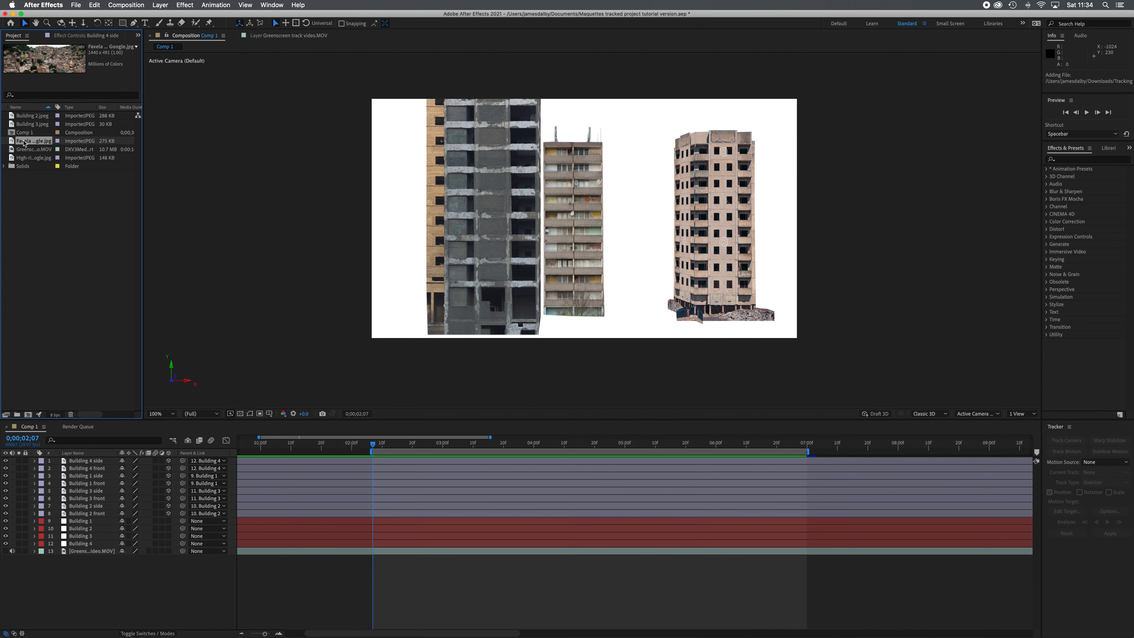
Add the favela image to Comp 1 directly below the Building 2 front layer and rename it Background.
left_click_drag(24, 143, 95, 520)
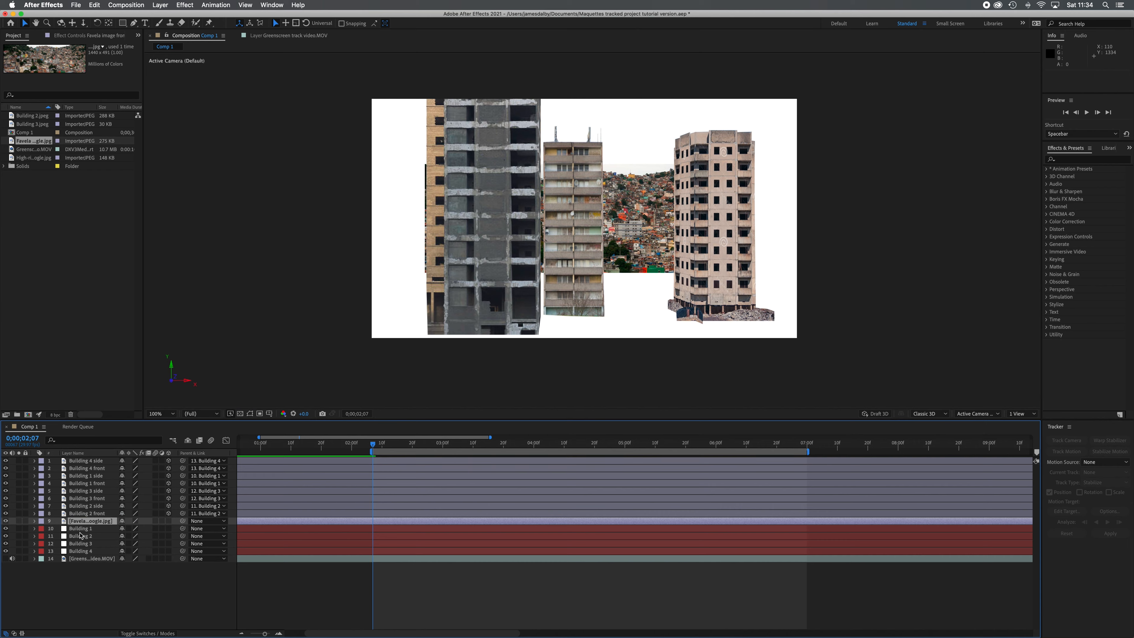
right_click(100, 521)
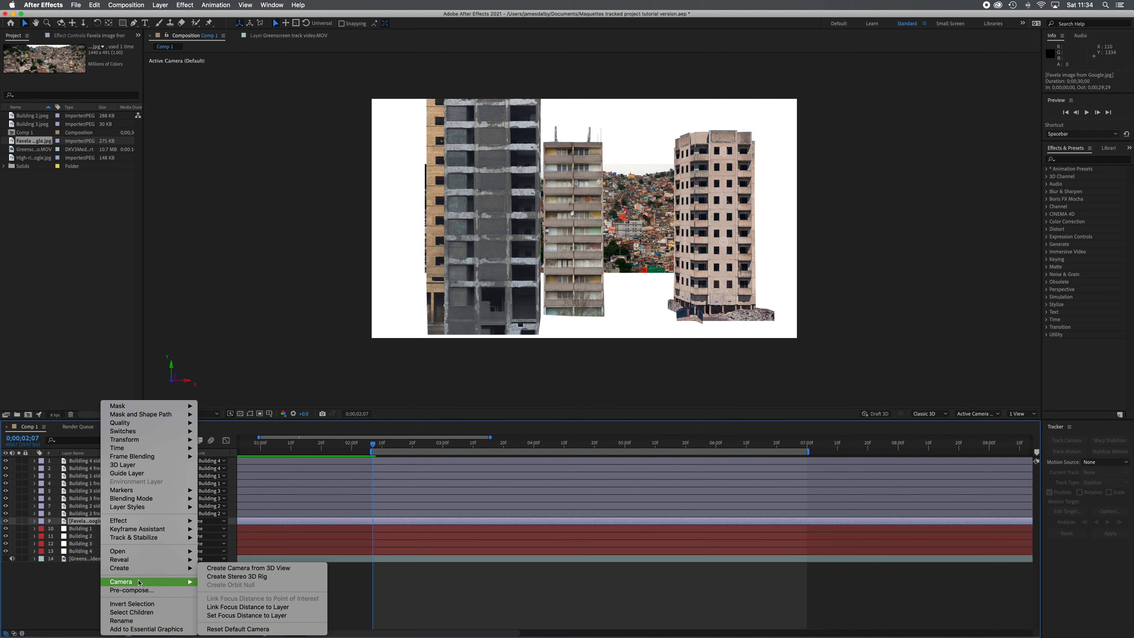
left_click(144, 623)
type("Background")
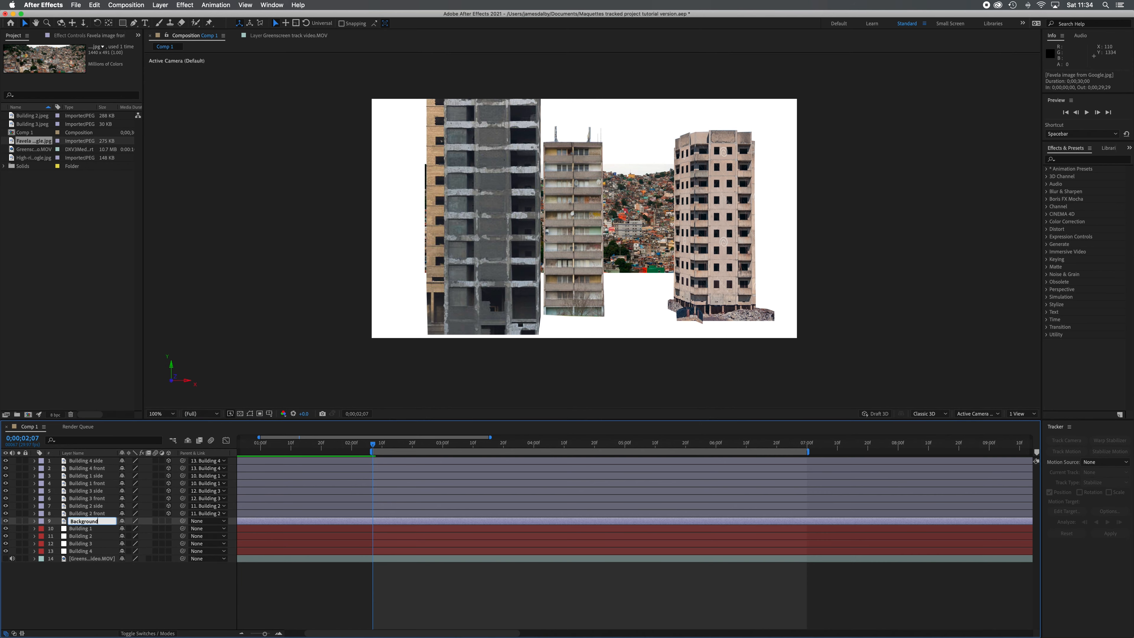
left_click(72, 610)
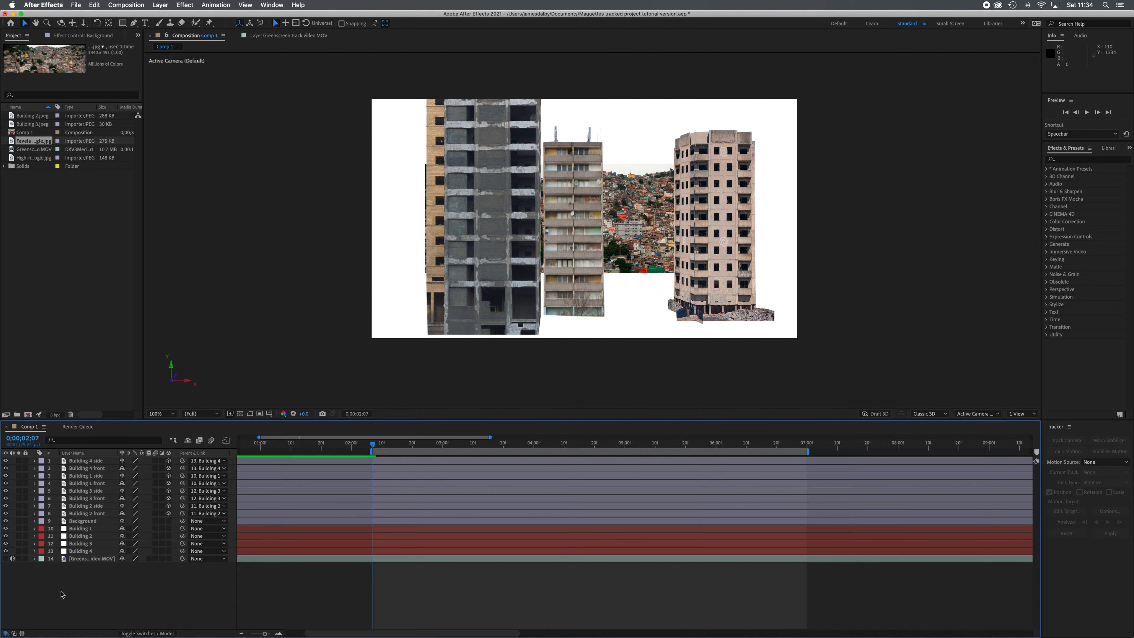
Scale the Background layer to 230% to fill the frame and set its vertical position to 519.
left_click(35, 520)
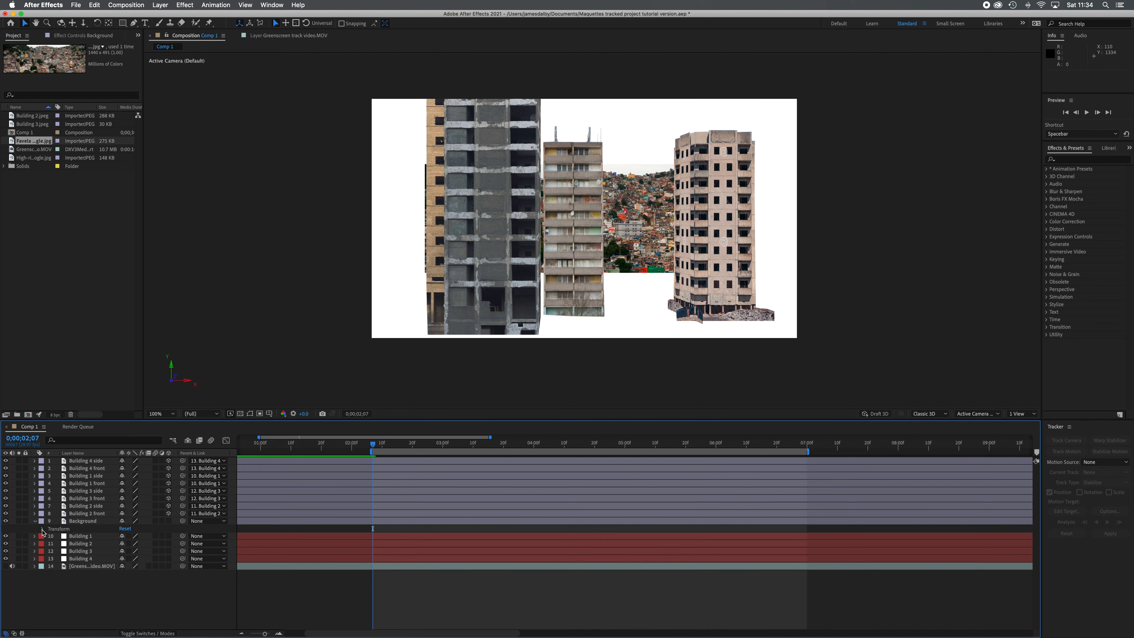
left_click(43, 529)
left_click_drag(134, 552, 194, 560)
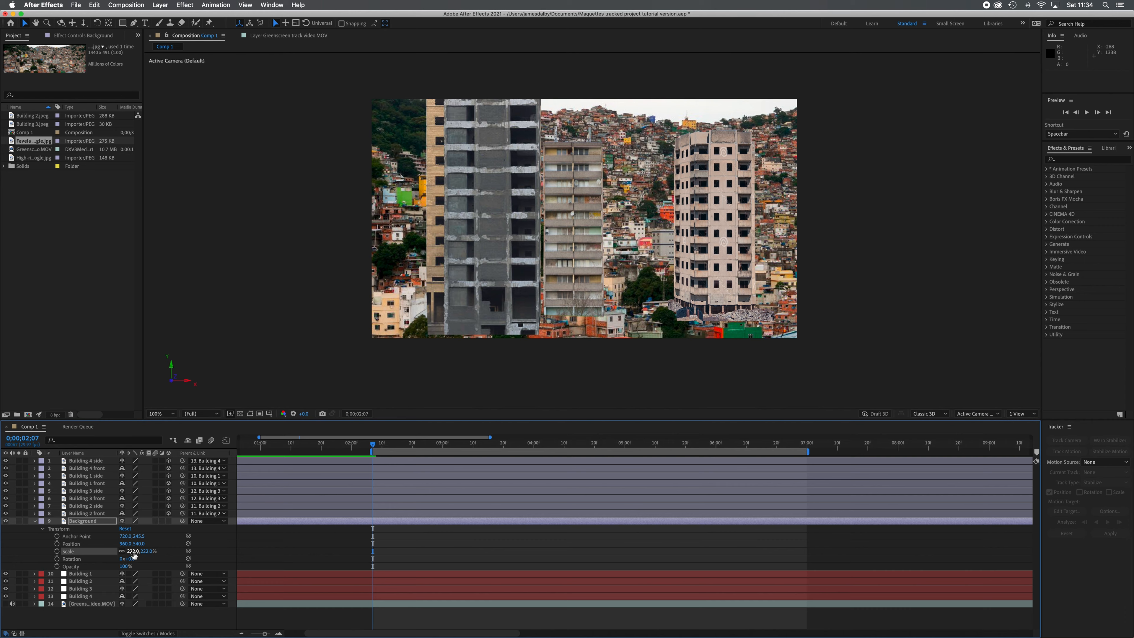
left_click_drag(133, 552, 138, 554)
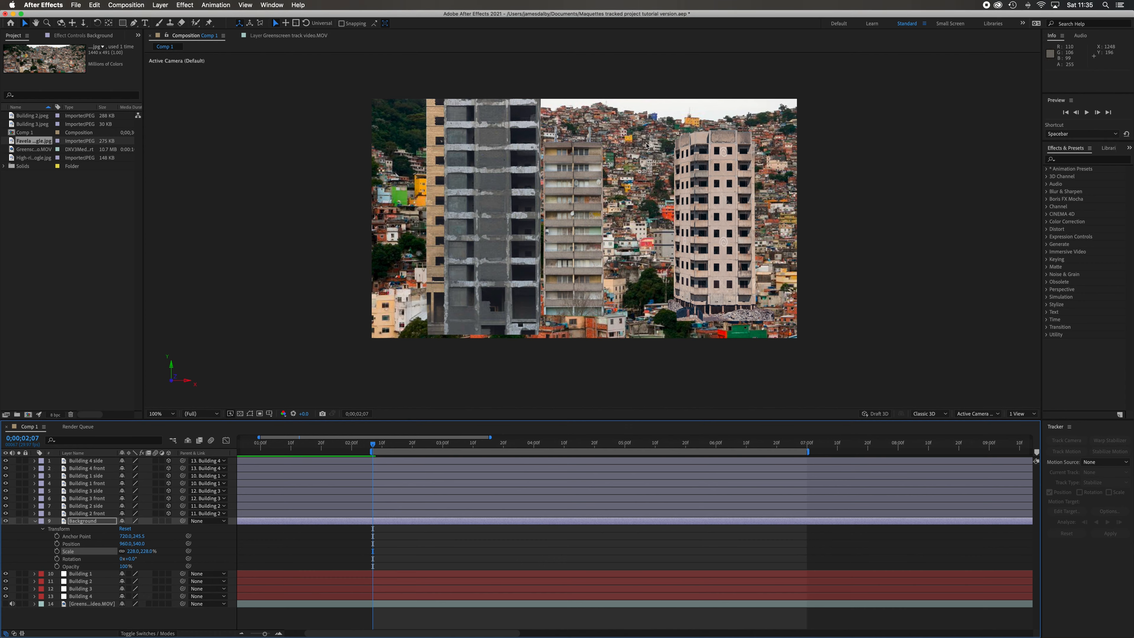
left_click_drag(144, 551, 131, 543)
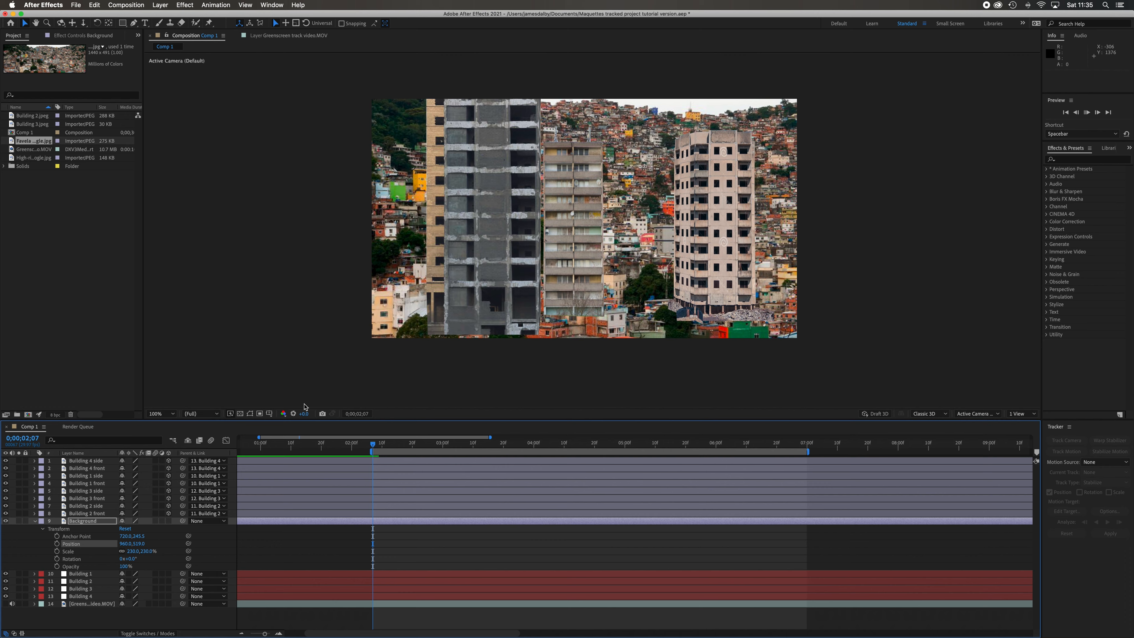
Preview the static background, then at 0;00;02;07 set the Background's position to 1644, 519 and start keyframing Position.
key("space")
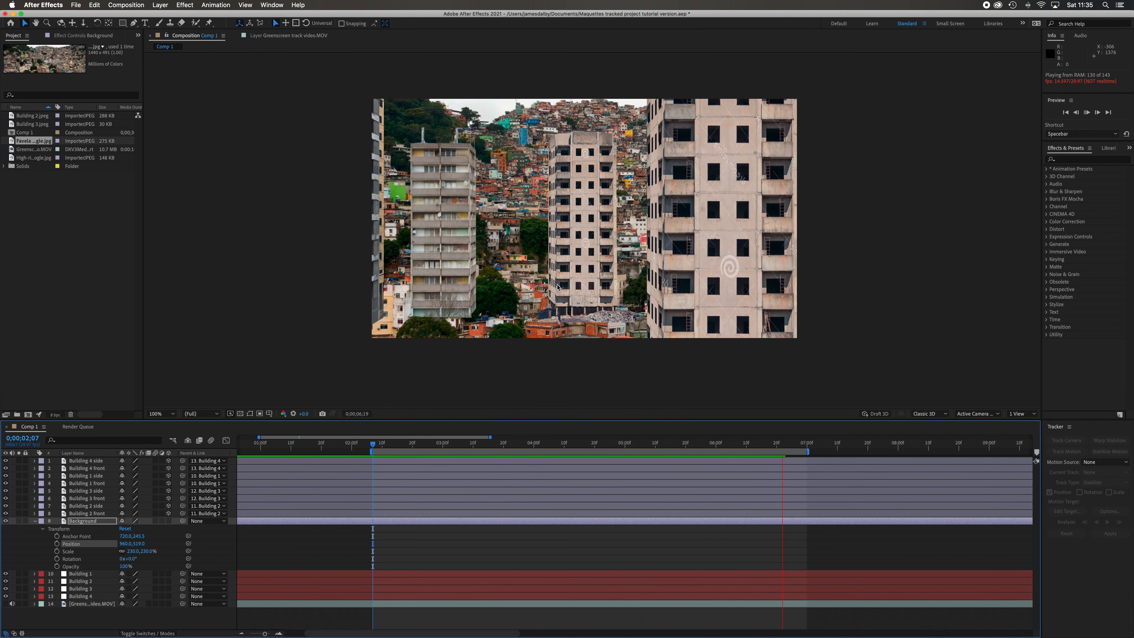
key("space")
left_click(372, 443)
left_click_drag(126, 544, 444, 564)
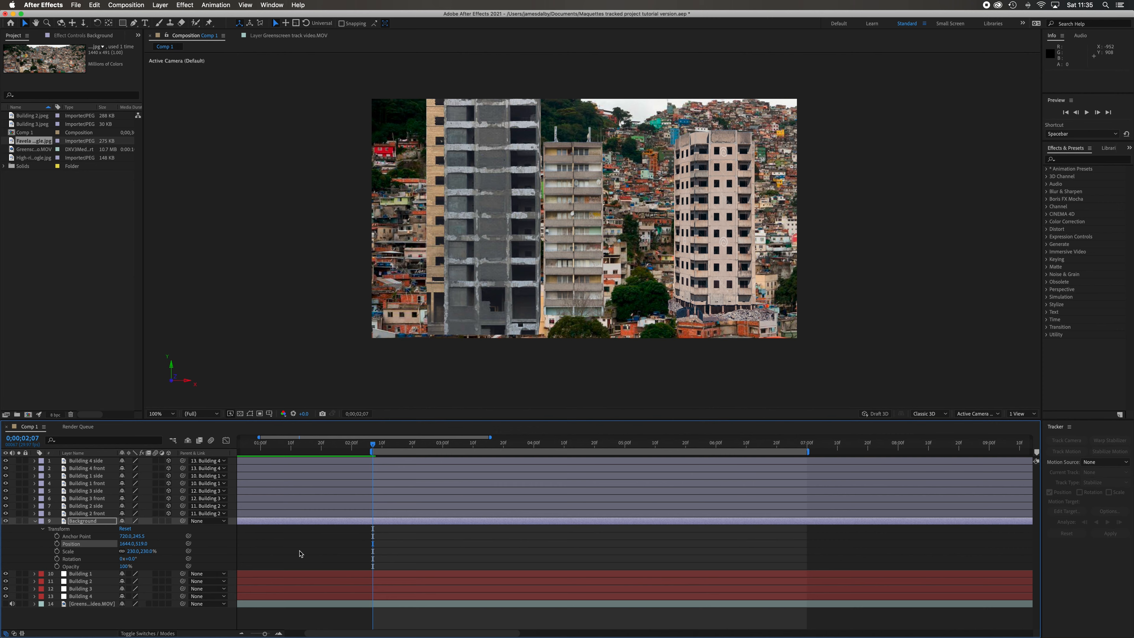
left_click(57, 543)
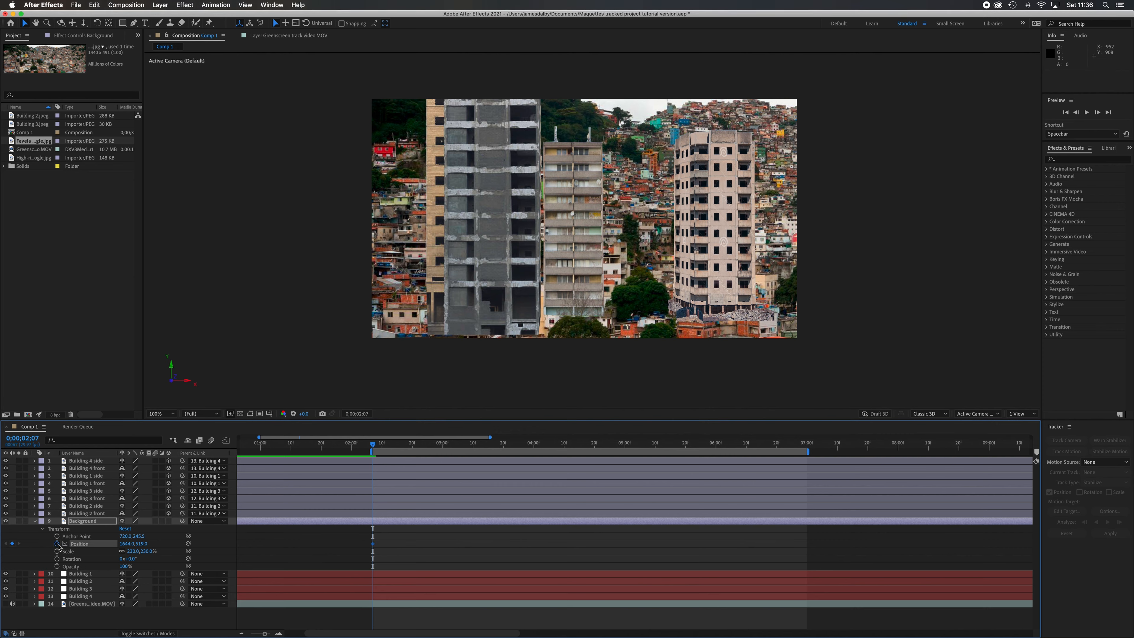
Try a Background position keyframe at 0;00;07;00 with X at about 1415, and preview the drift from 0;00;02;07.
left_click_drag(373, 445, 807, 477)
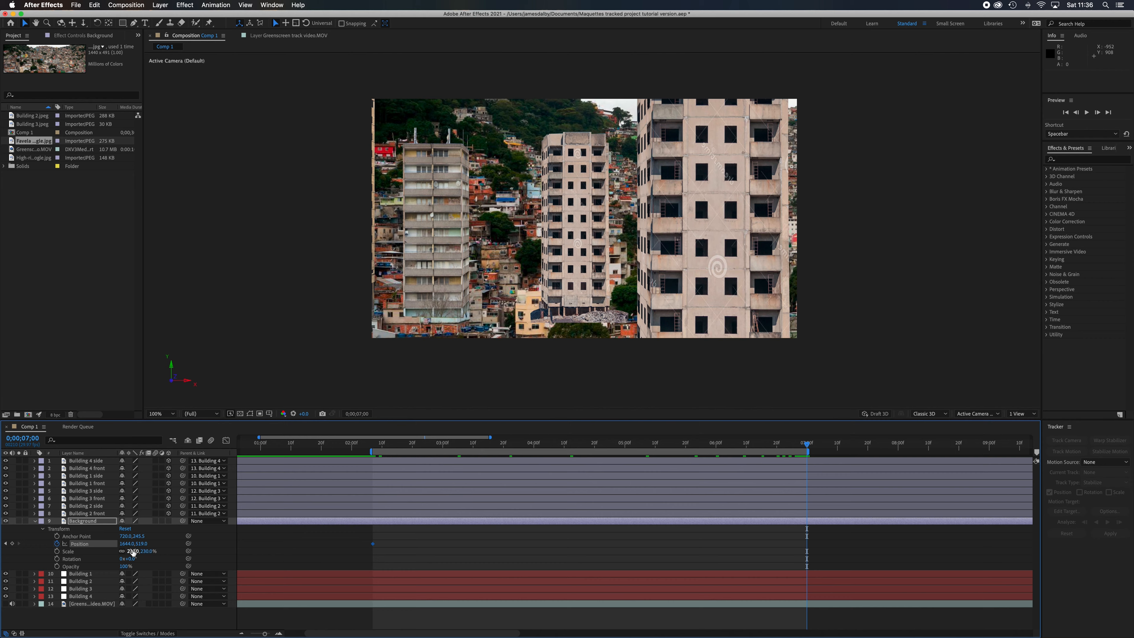
left_click_drag(127, 543, 18, 544)
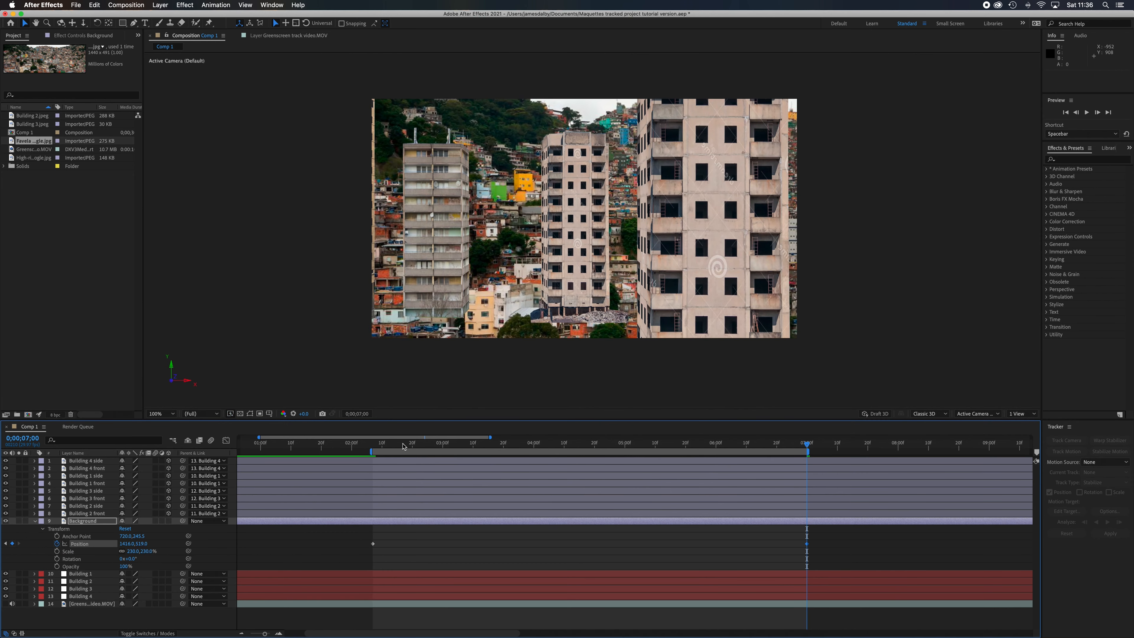
left_click_drag(385, 446, 373, 445)
key("space")
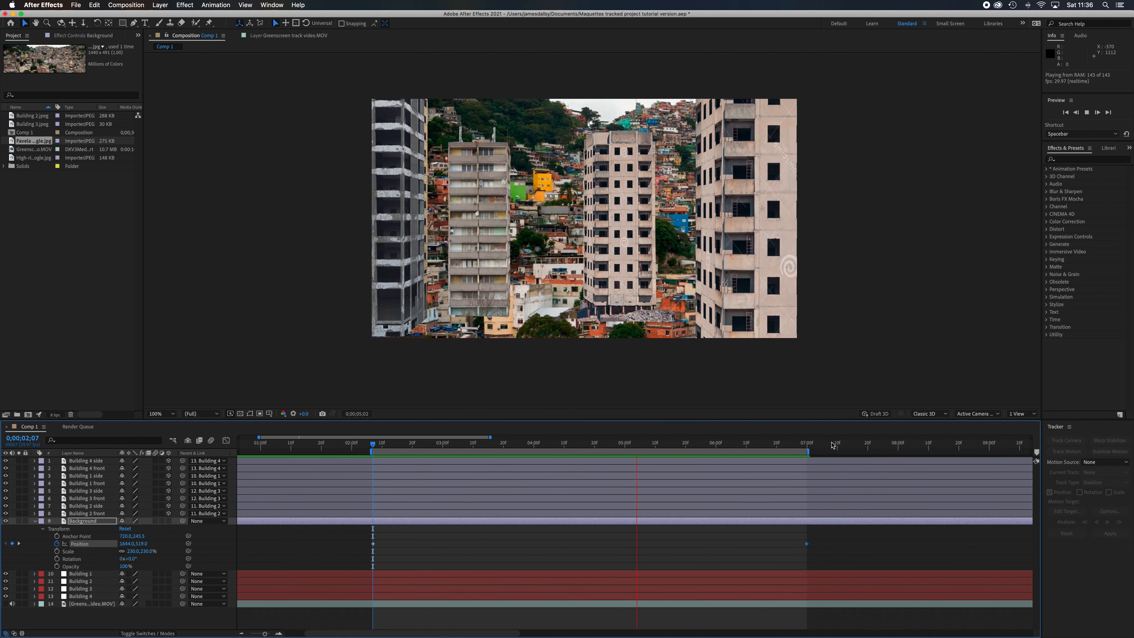
Set the Background's position keyframe at 0;00;07;00 to 267, 519 for a longer leftward drift.
left_click(806, 444)
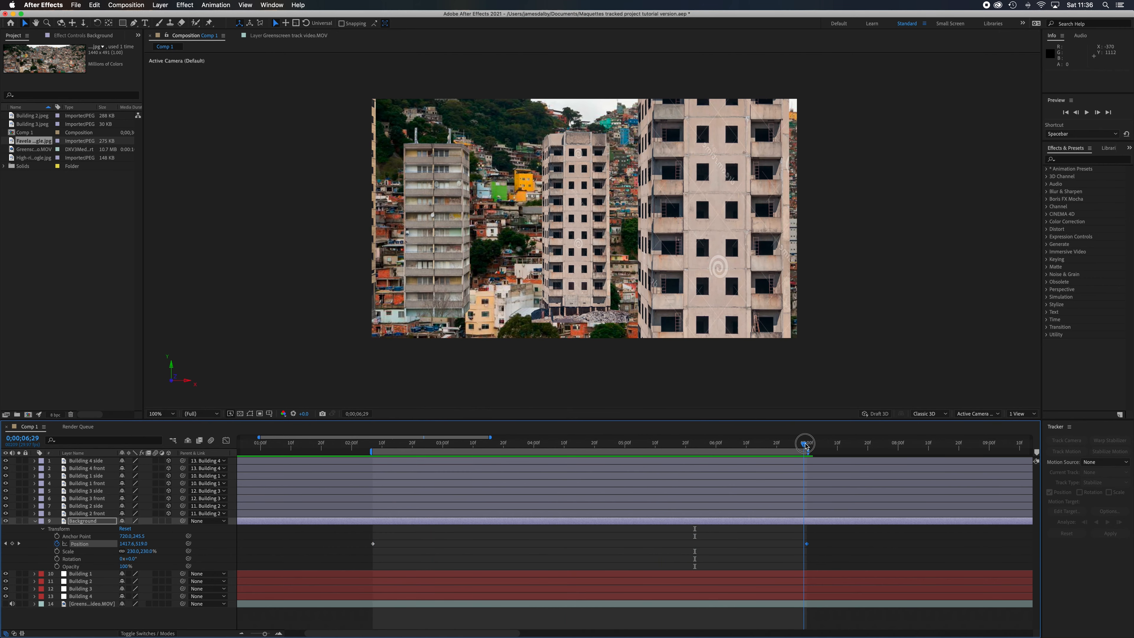
left_click_drag(805, 444, 807, 444)
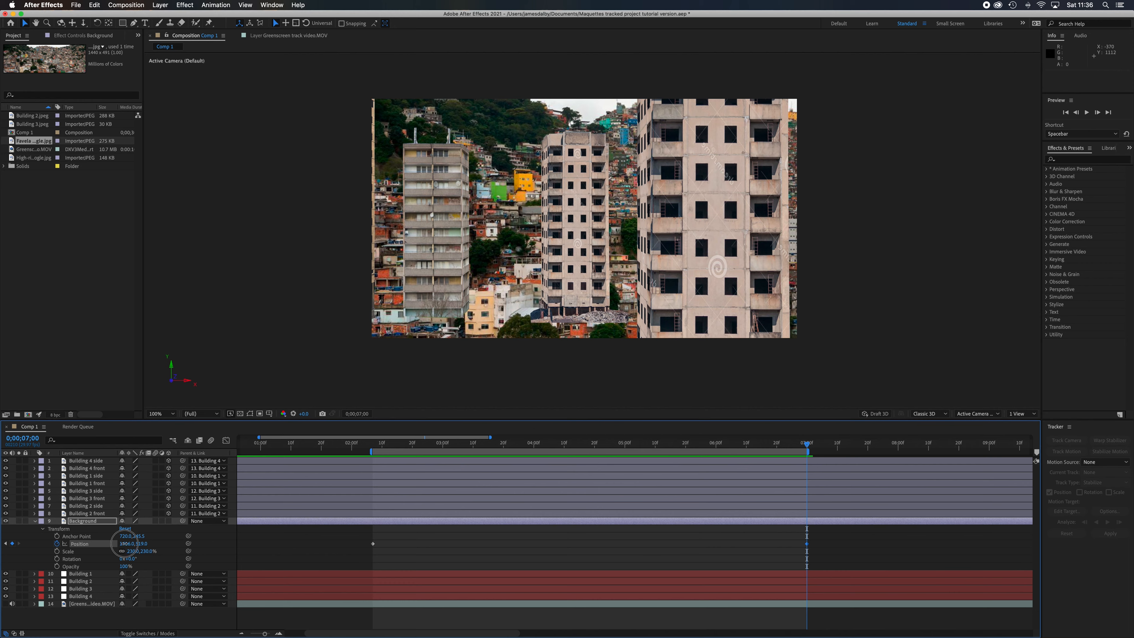
left_click_drag(126, 544, 55, 544)
left_click_drag(127, 544, 34, 542)
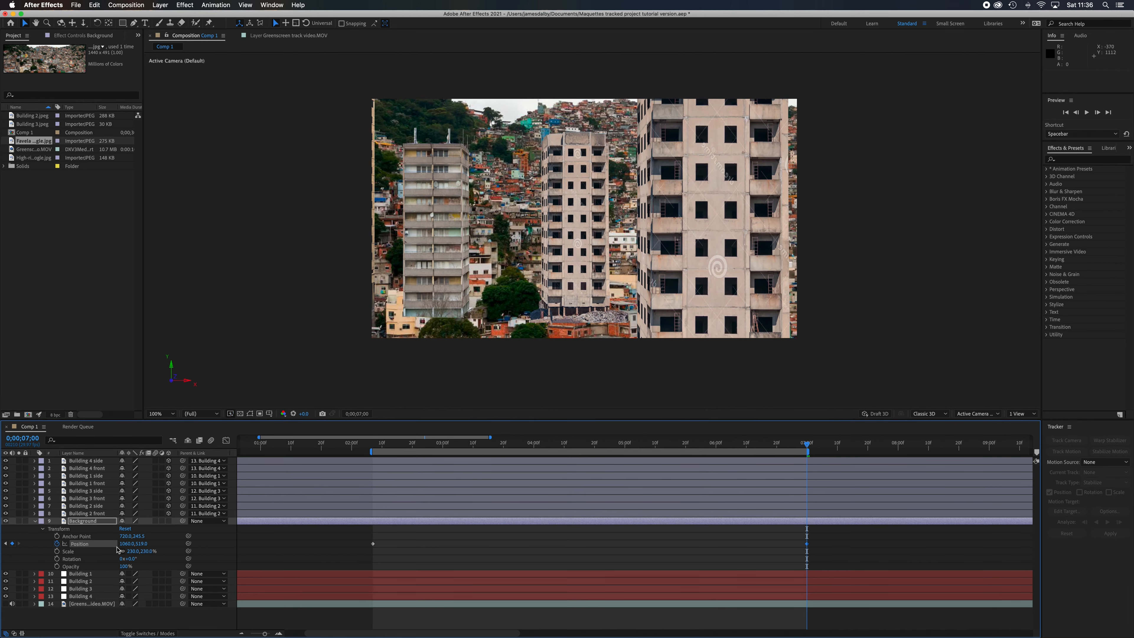
left_click_drag(128, 543, 43, 542)
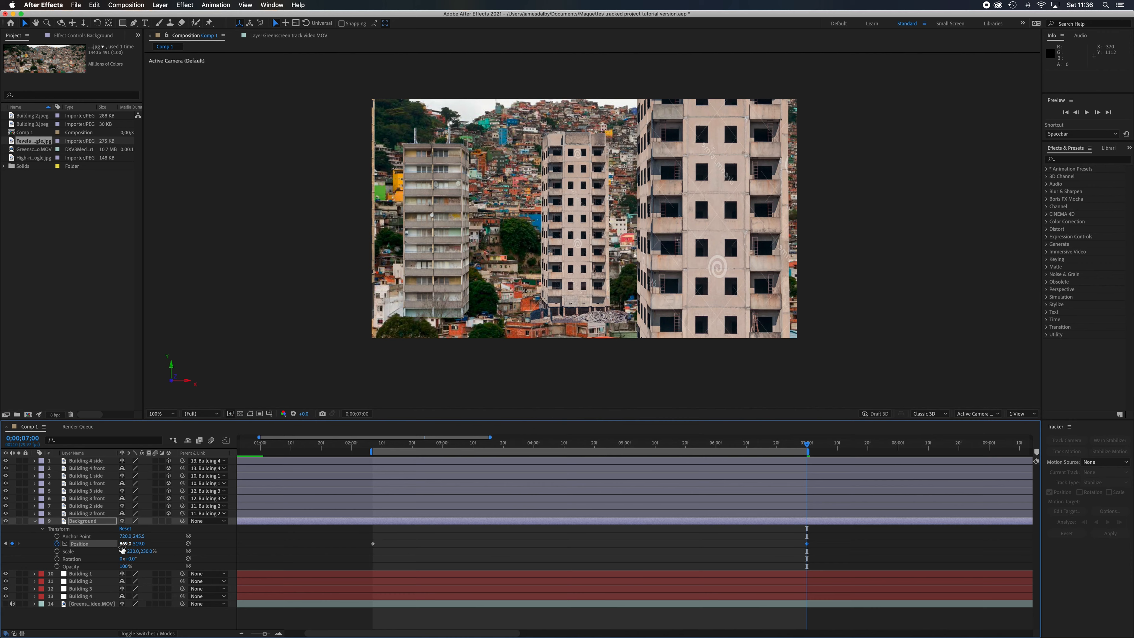
left_click_drag(128, 543, 33, 542)
left_click_drag(127, 543, 23, 542)
left_click_drag(130, 546, 57, 545)
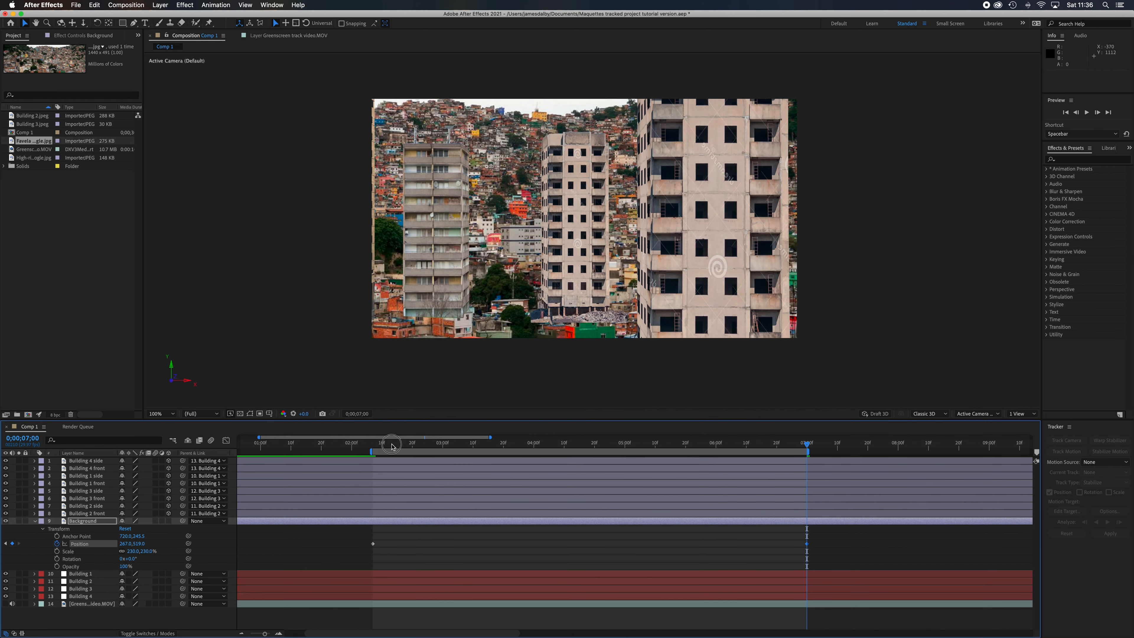
Preview the Background's keyframed drift from 0;00;02;07.
left_click(373, 446)
key("space")
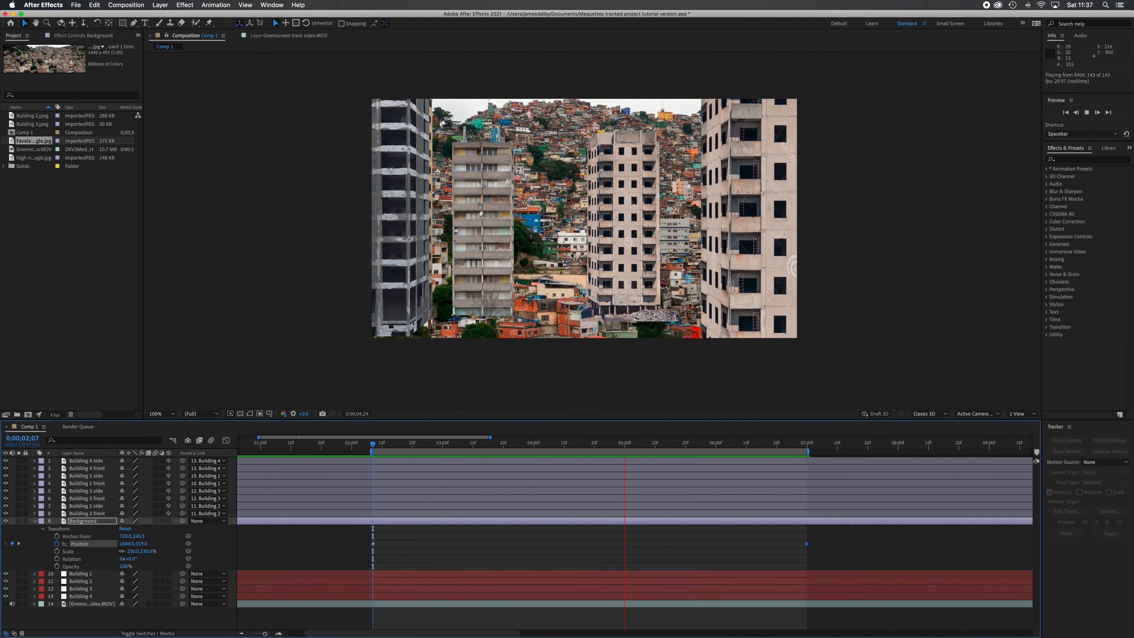
key("space")
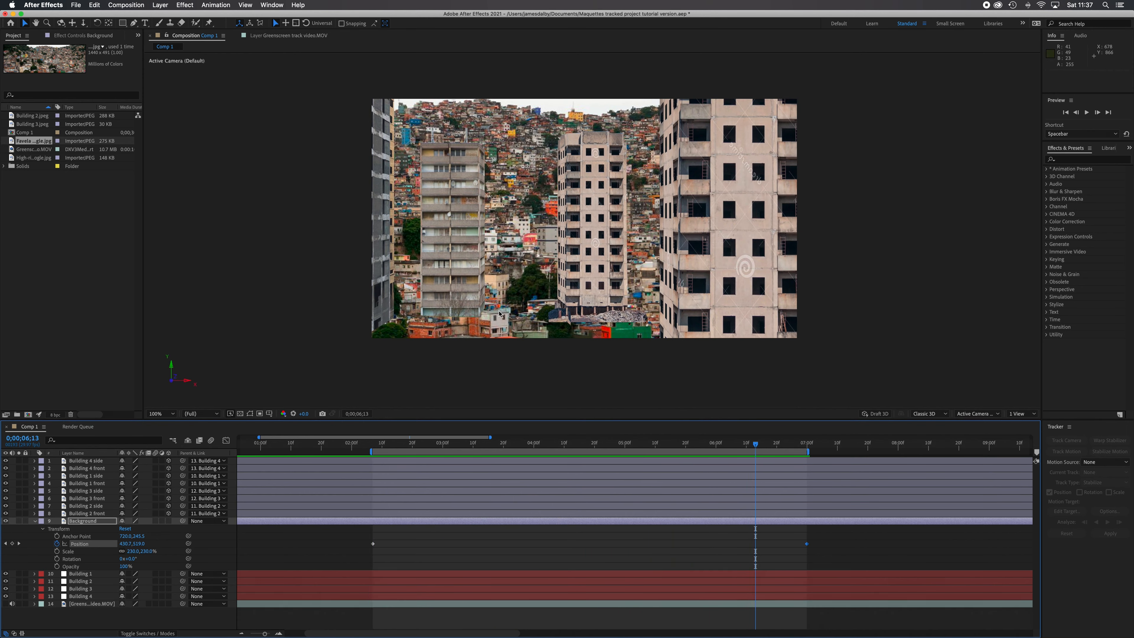
At 0;00;02;07, remove the Background's Position keyframes and parent the layer to Building 2.
left_click_drag(755, 448, 372, 476)
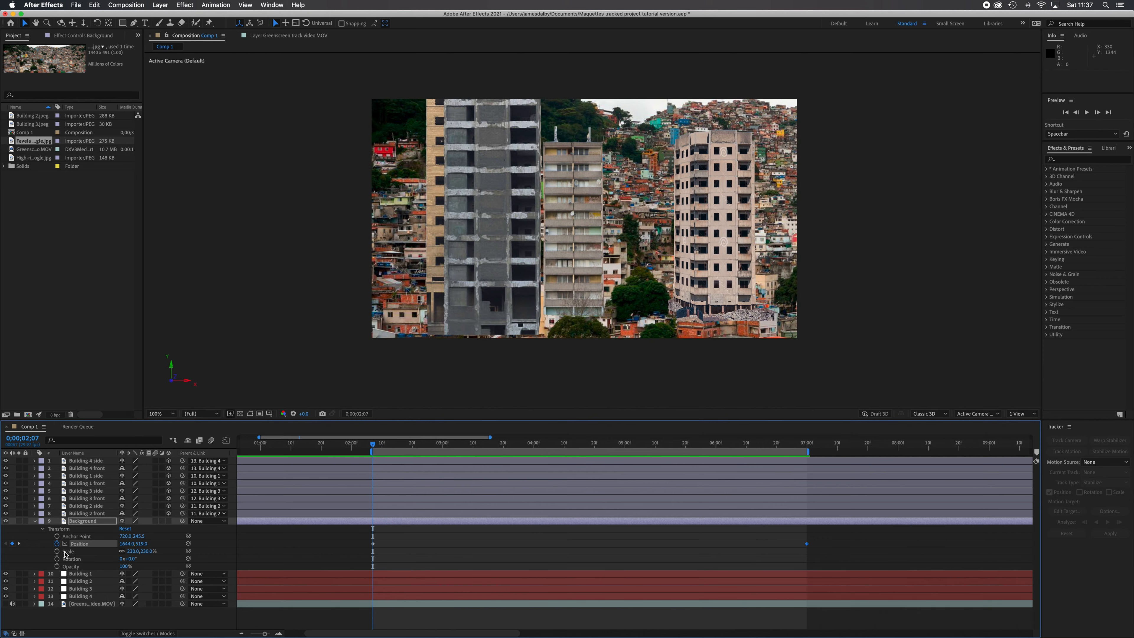
left_click(57, 544)
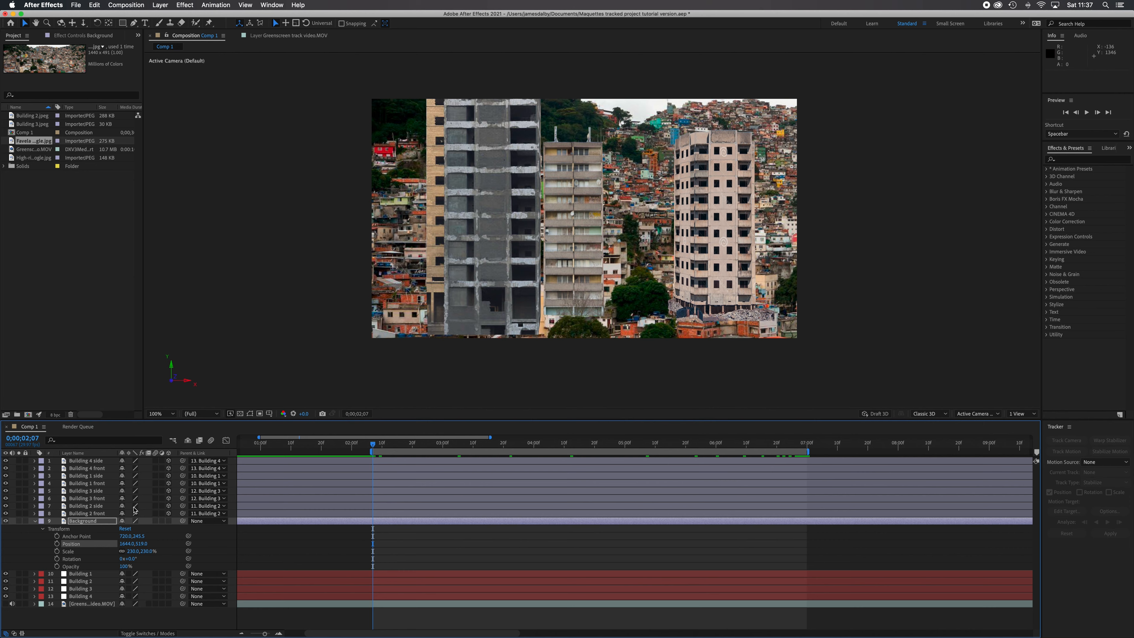
left_click_drag(183, 521, 98, 581)
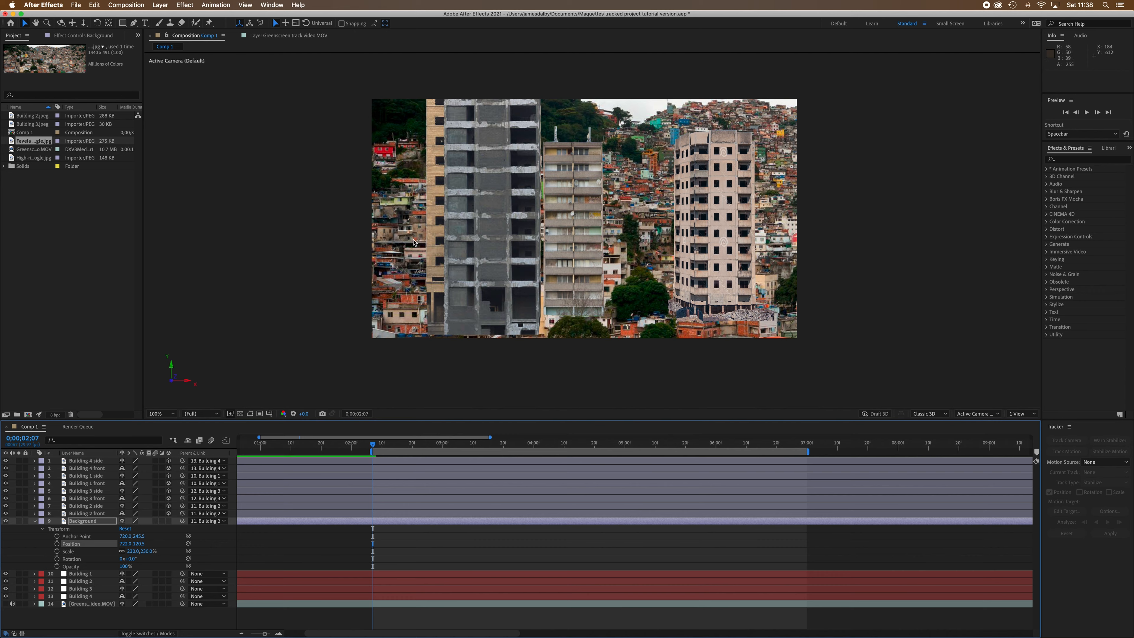
Preview the parented Background, then start keyframing its Position at 0;00;02;07 and go to 0;00;07;00.
key("space")
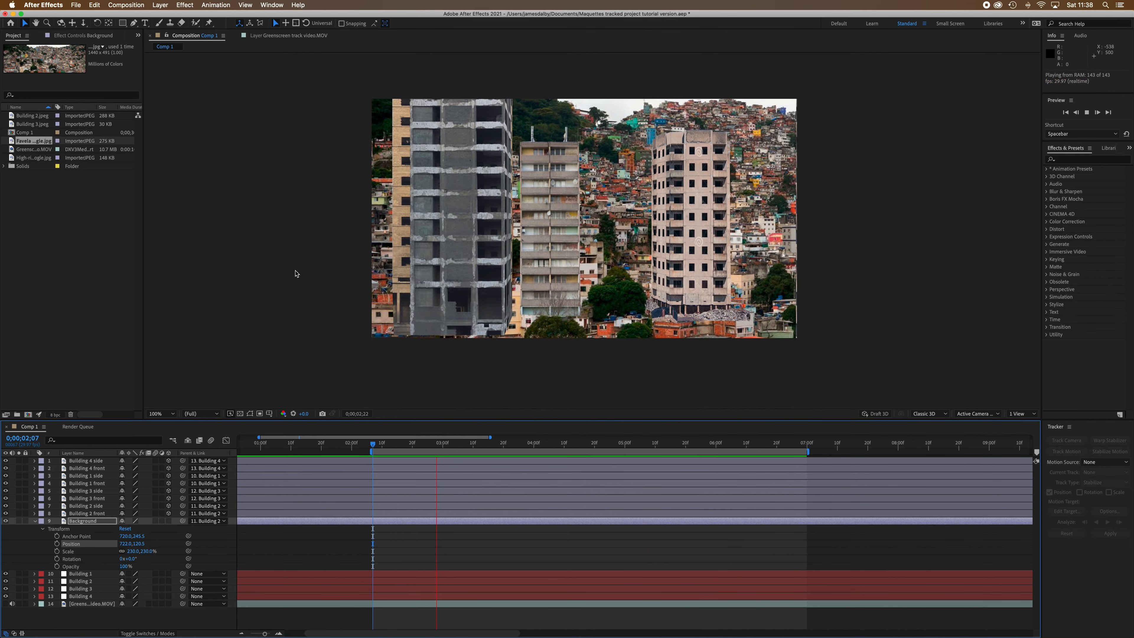
key("space")
left_click_drag(518, 444, 373, 444)
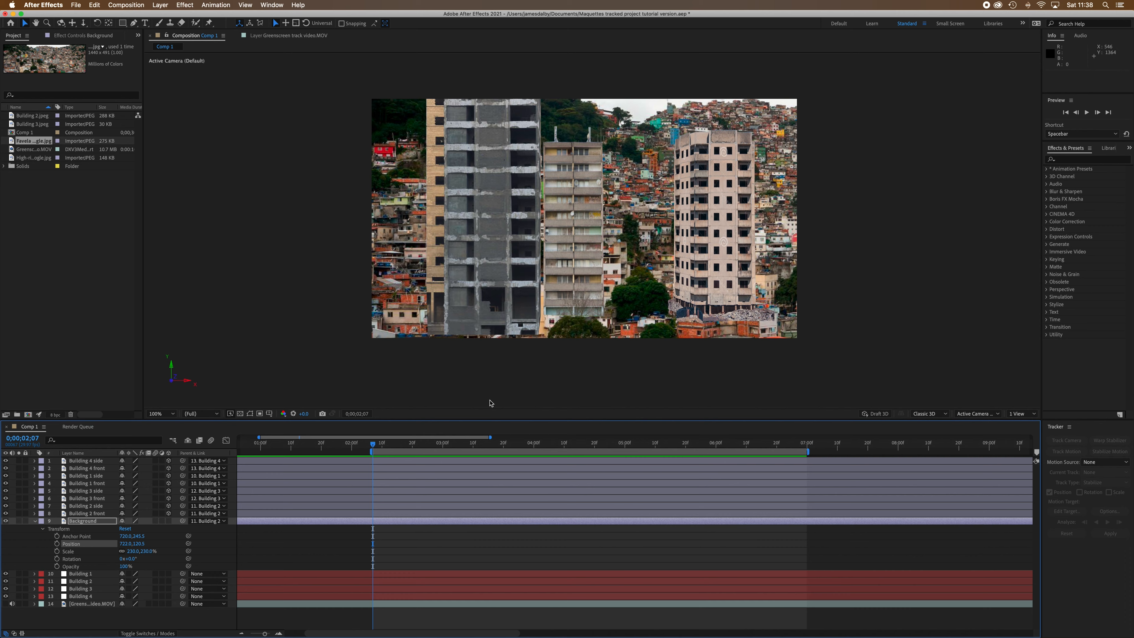
left_click(58, 543)
left_click_drag(373, 444, 806, 466)
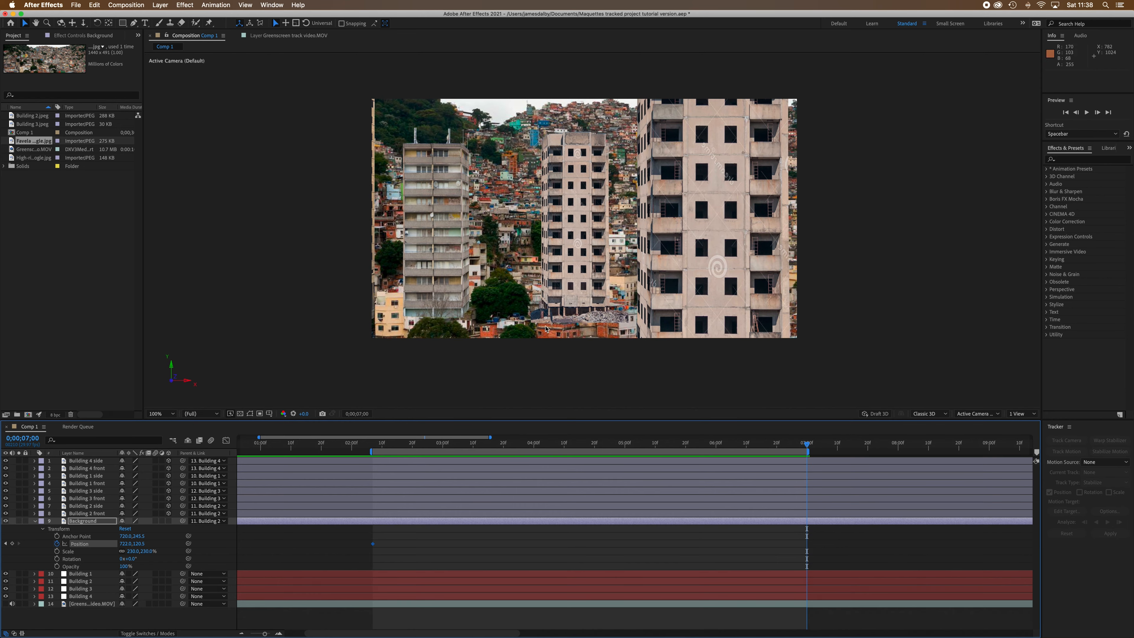
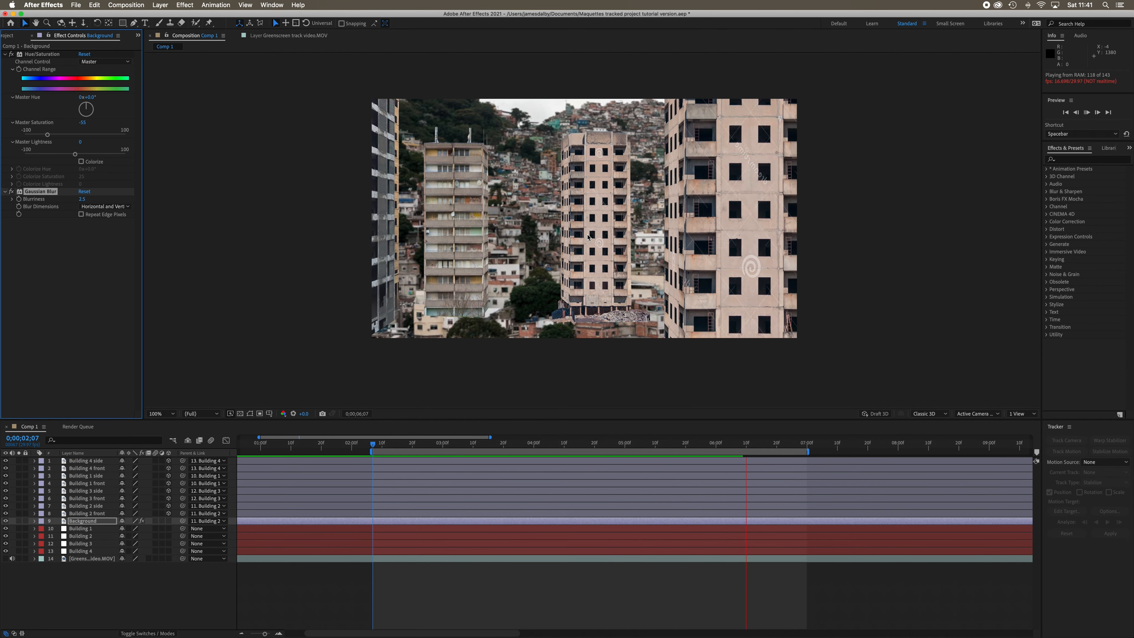
Stop the preview and scrub between 0;00;04;27 and 0;00;06;14 to compare the buildings' colours with the background.
key("space")
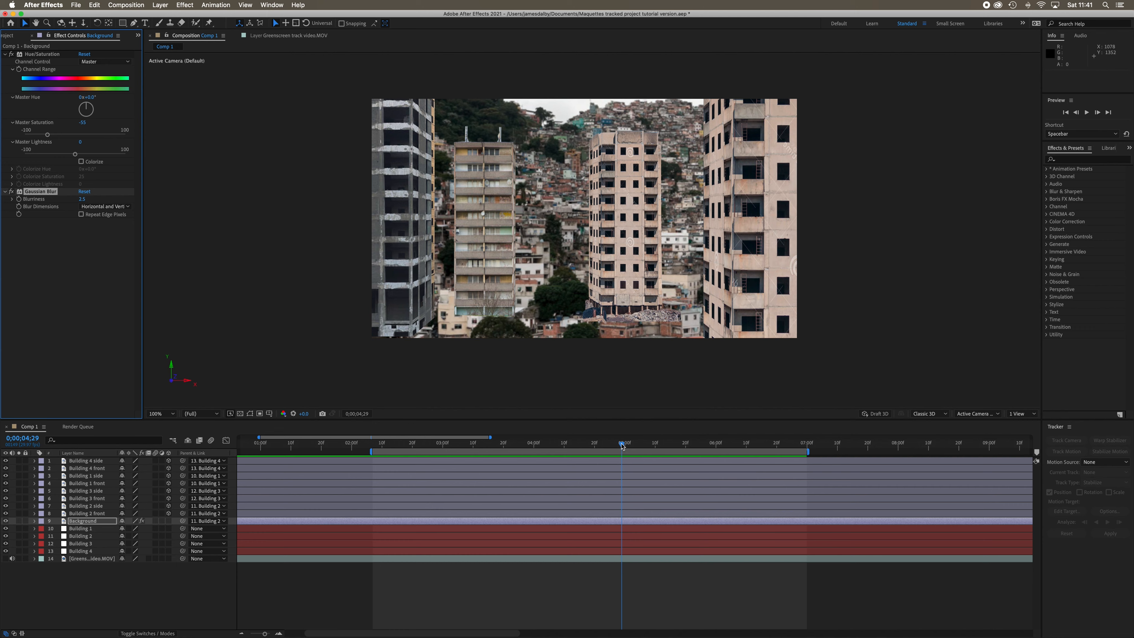
left_click_drag(621, 445, 664, 446)
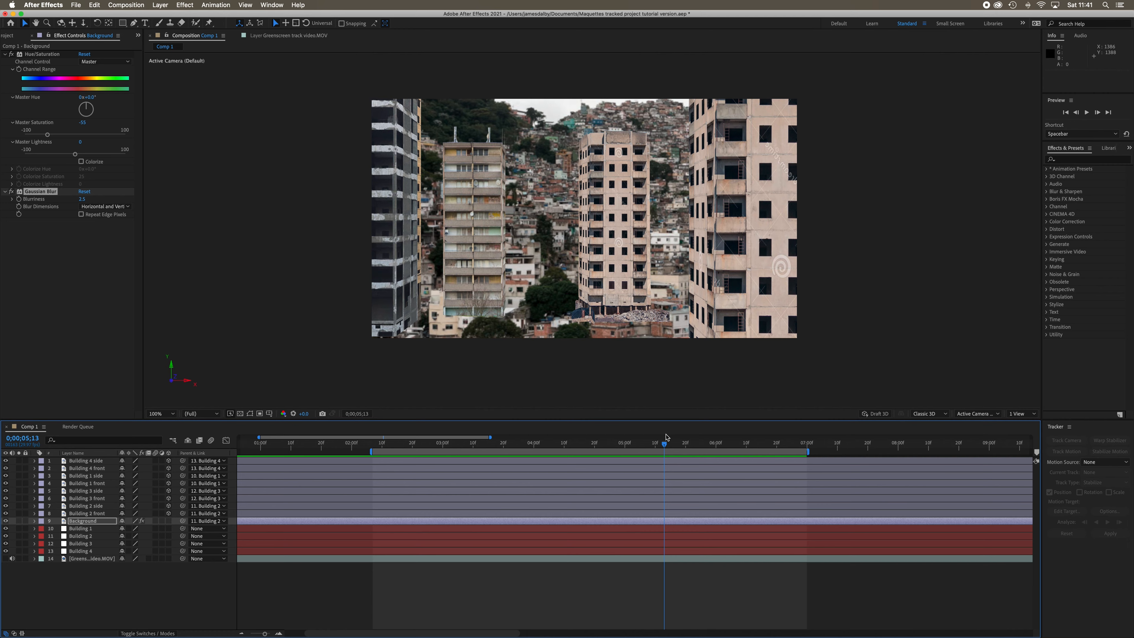
left_click_drag(664, 446, 616, 448)
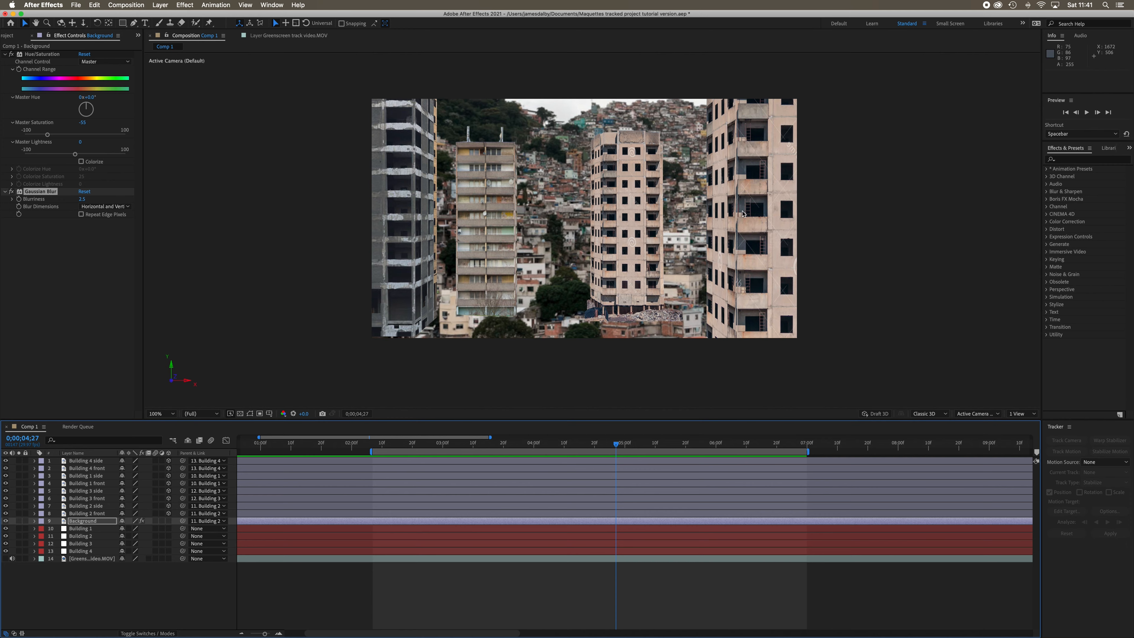
left_click_drag(617, 445, 759, 460)
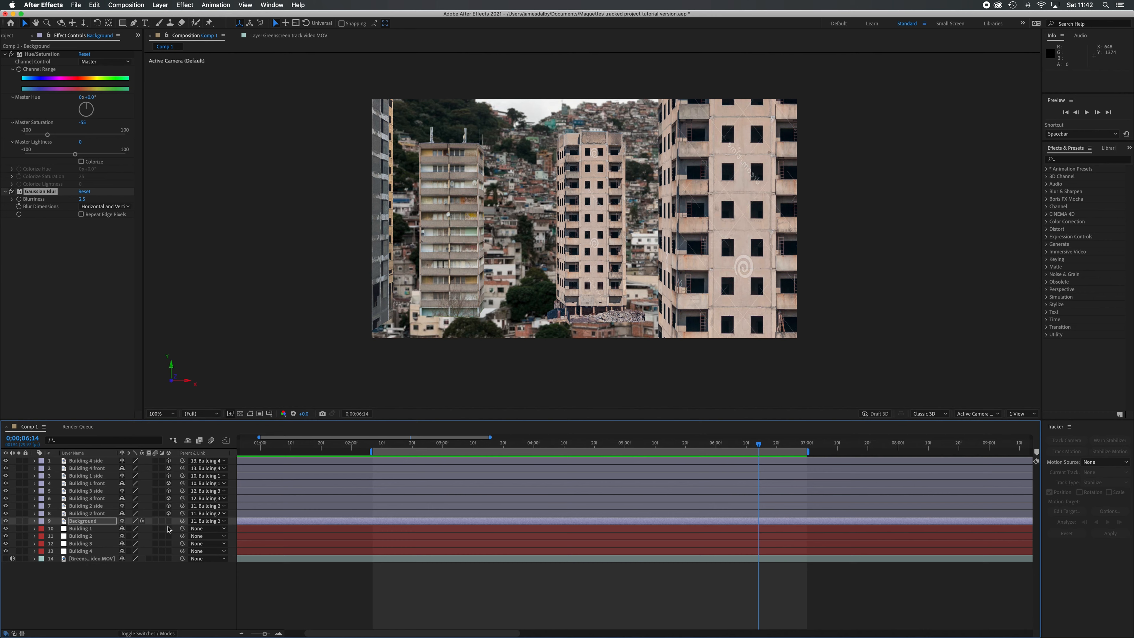
Apply Hue/Saturation to the Building 3 front layer and lower its Master Saturation to about -53.
left_click(102, 499)
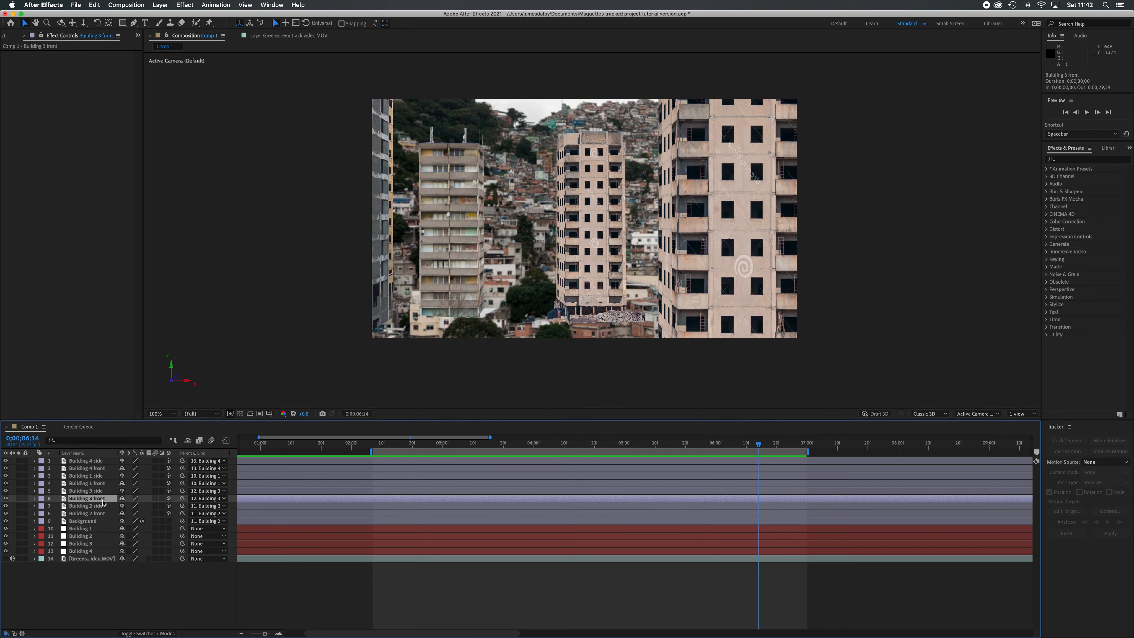
left_click(190, 5)
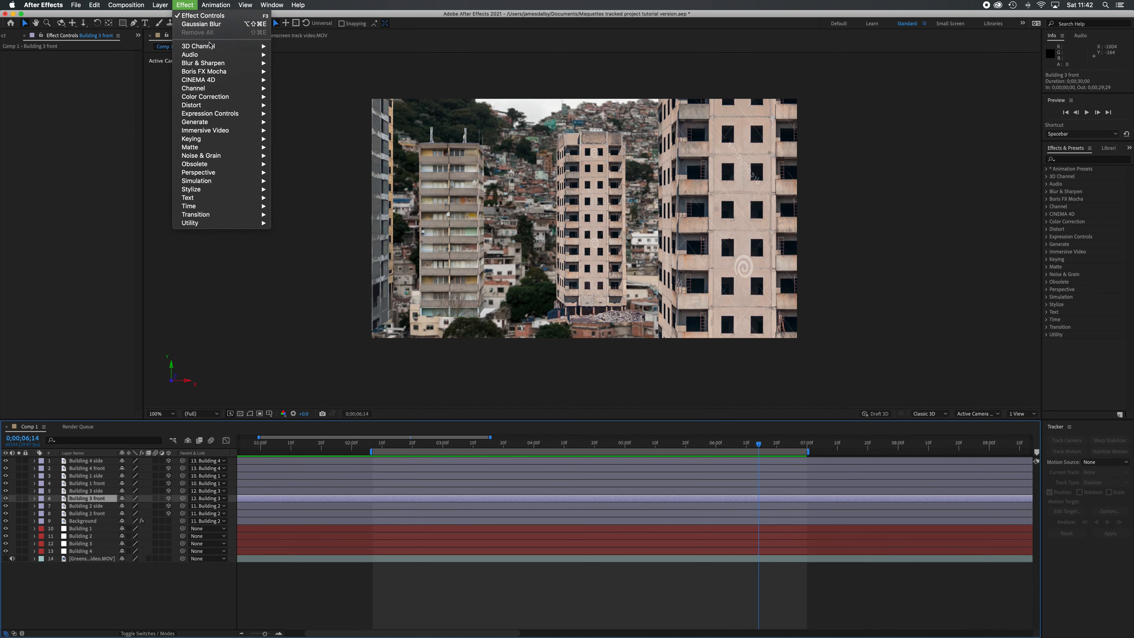
mouse_move(236, 96)
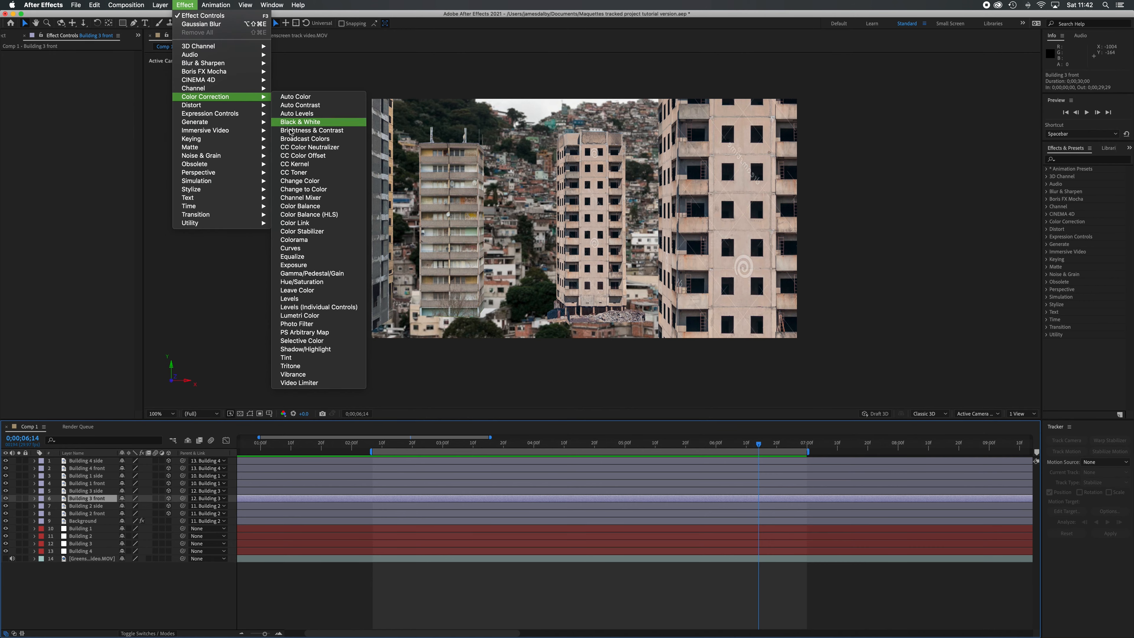
left_click(328, 281)
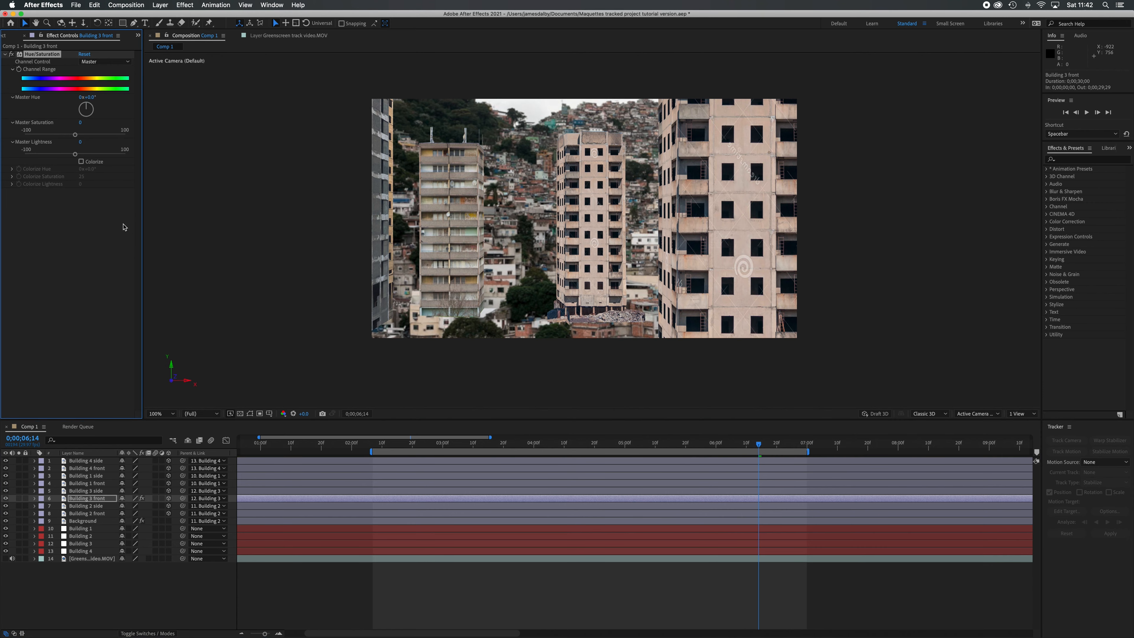
left_click_drag(75, 134, 46, 139)
left_click_drag(45, 140, 48, 140)
Apply Hue/Saturation to the Building 3 side layer and lower its Master Saturation to about -53.
left_click(102, 491)
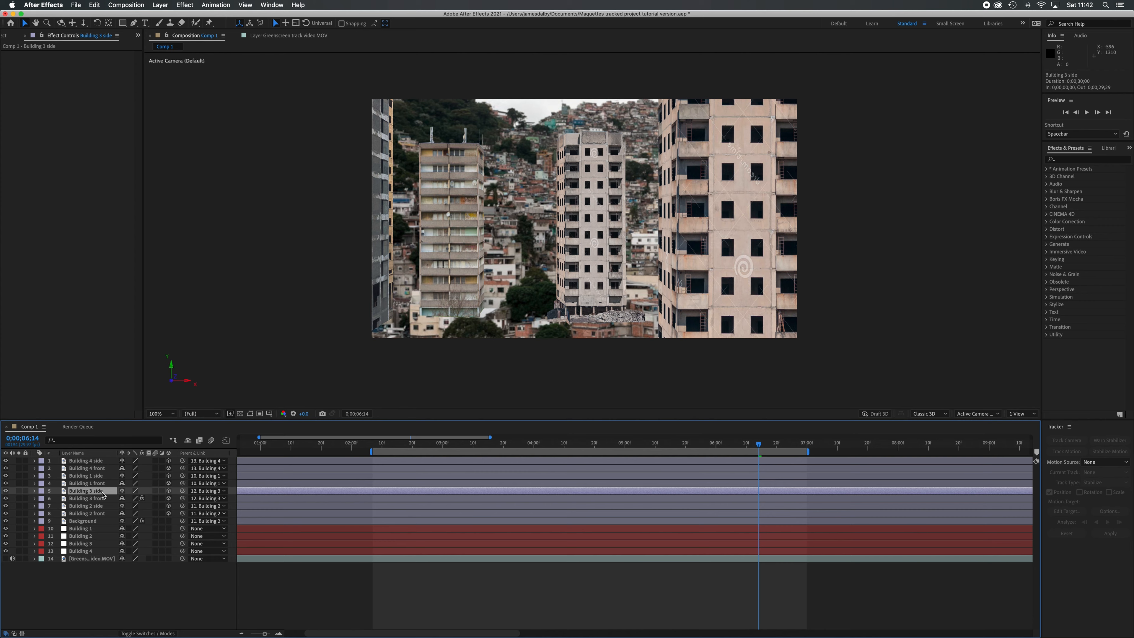
left_click(184, 6)
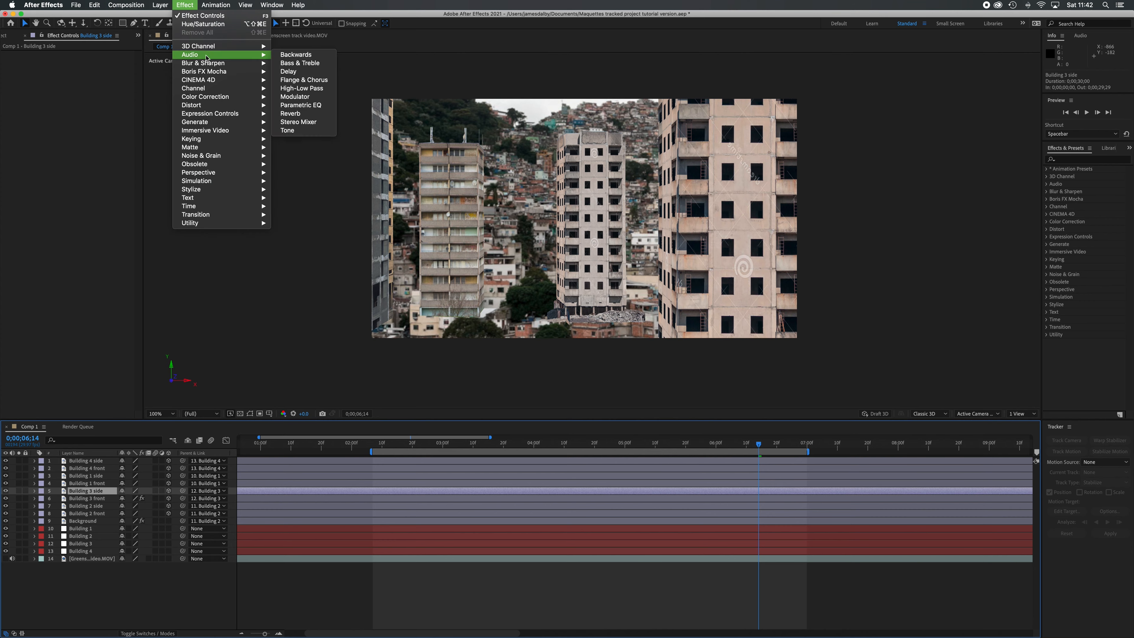
mouse_move(224, 98)
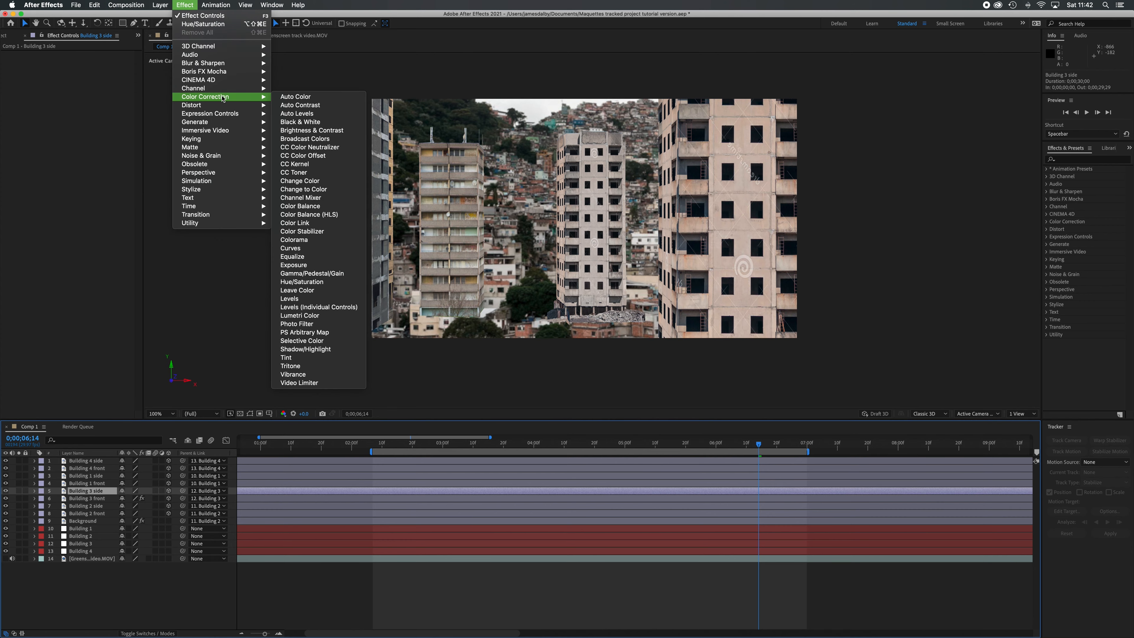
left_click(315, 282)
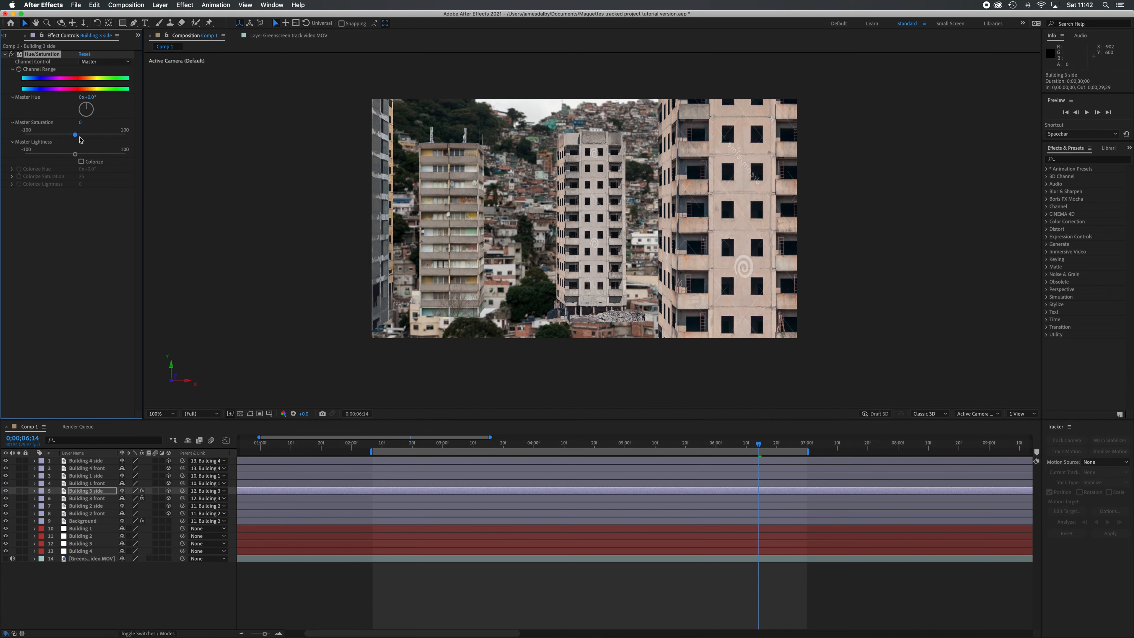
left_click_drag(74, 134, 48, 140)
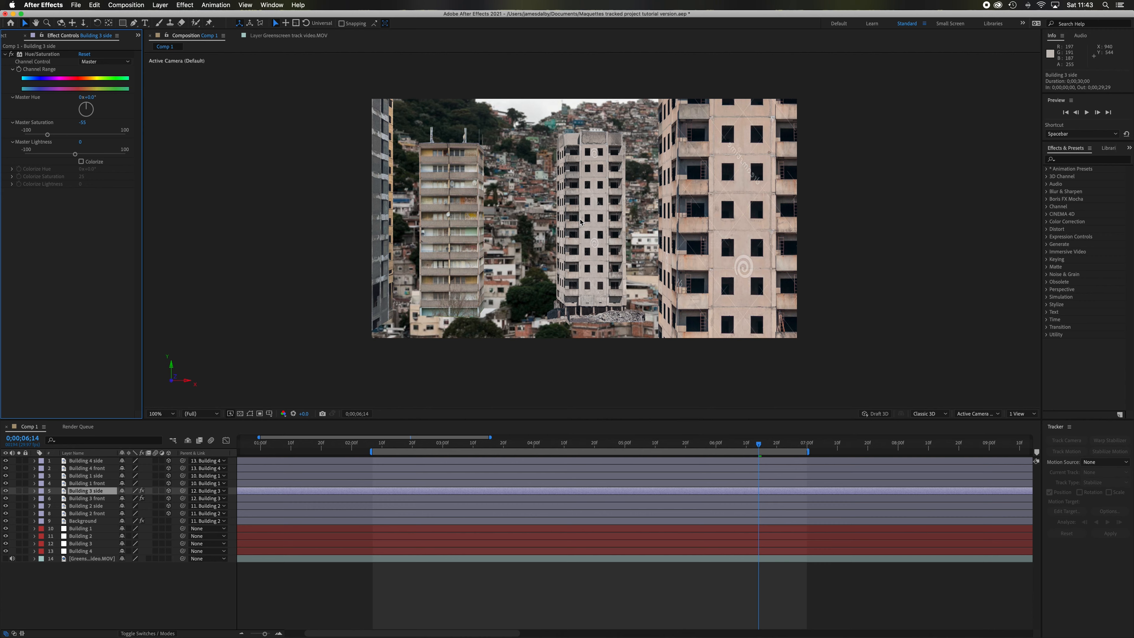
Add Curves to Building 3 side, pull the RGB midtones well down and lower the white point slightly.
left_click(189, 7)
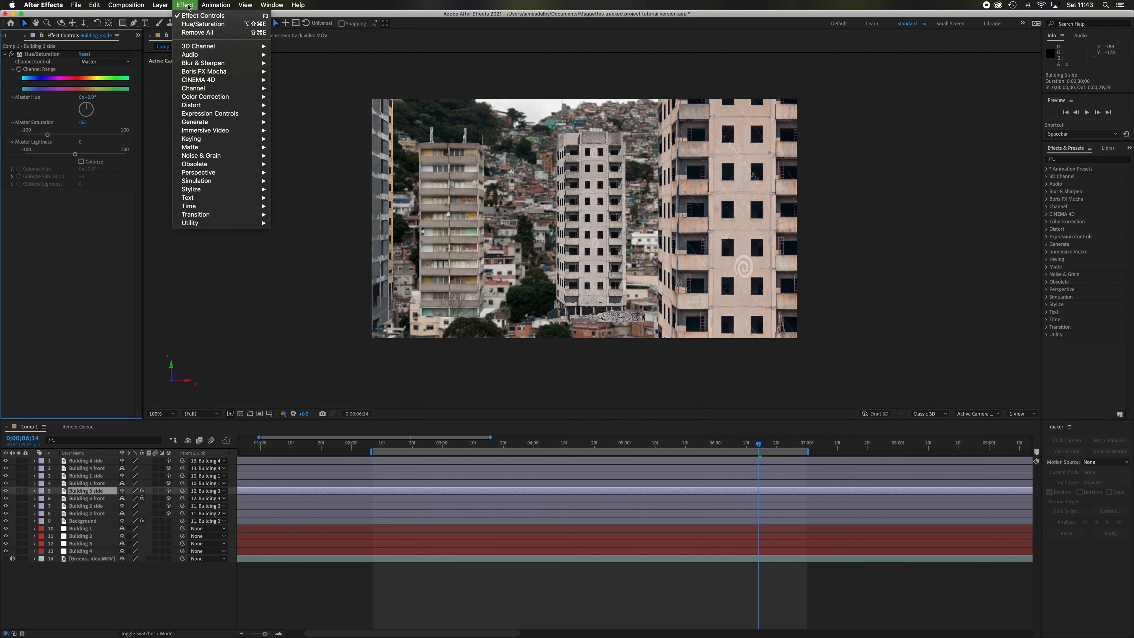
mouse_move(210, 97)
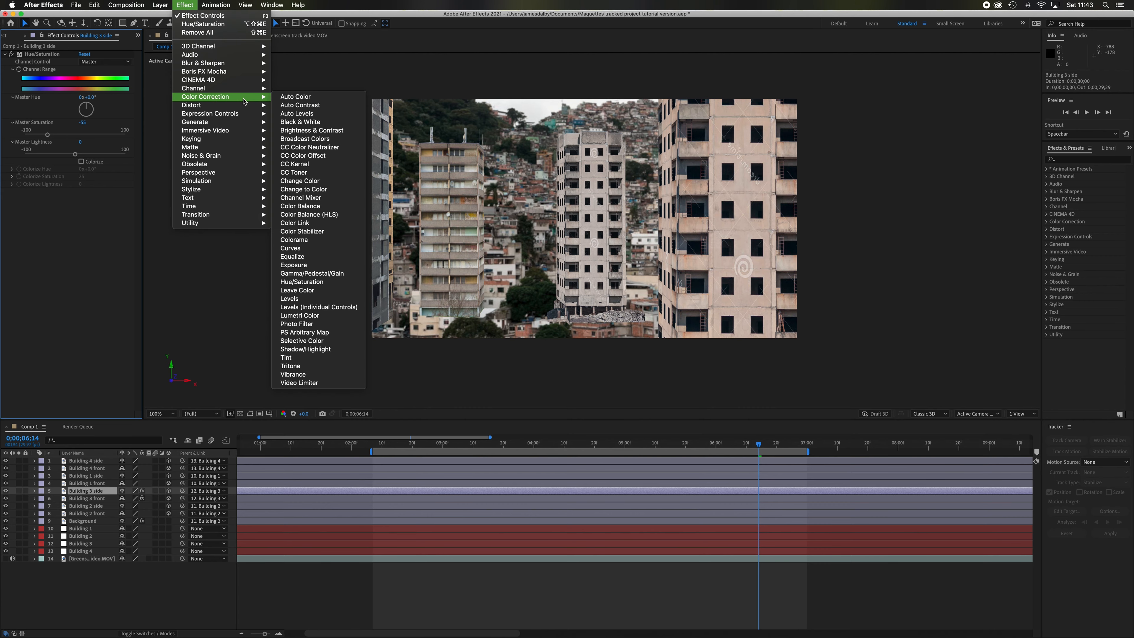
left_click(292, 247)
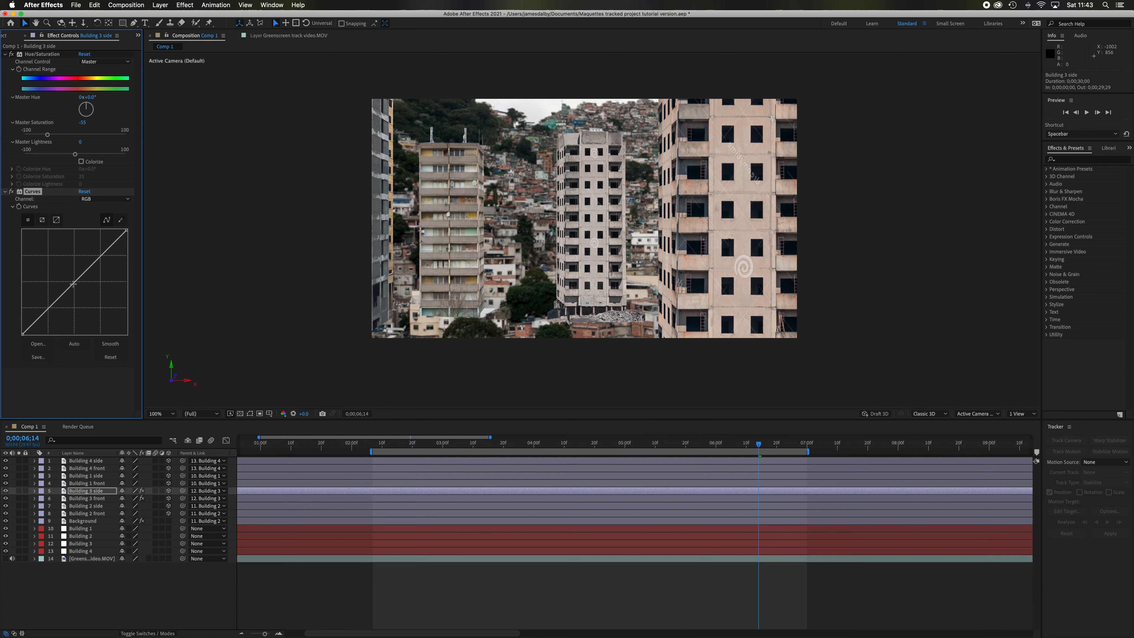
left_click_drag(74, 283, 76, 313)
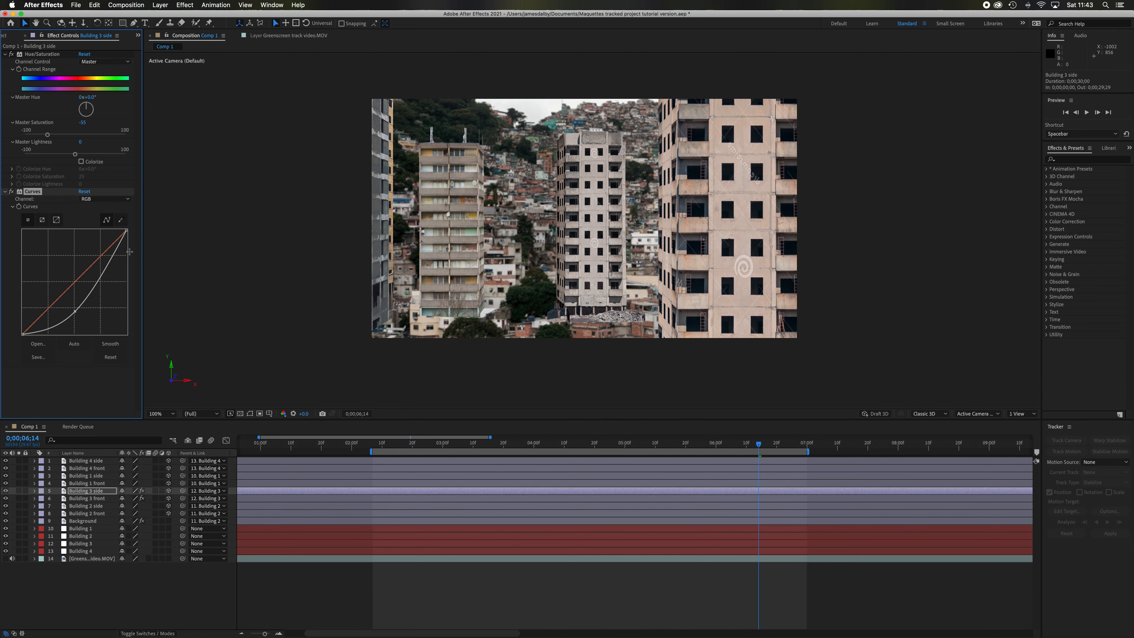
left_click_drag(127, 233, 128, 254)
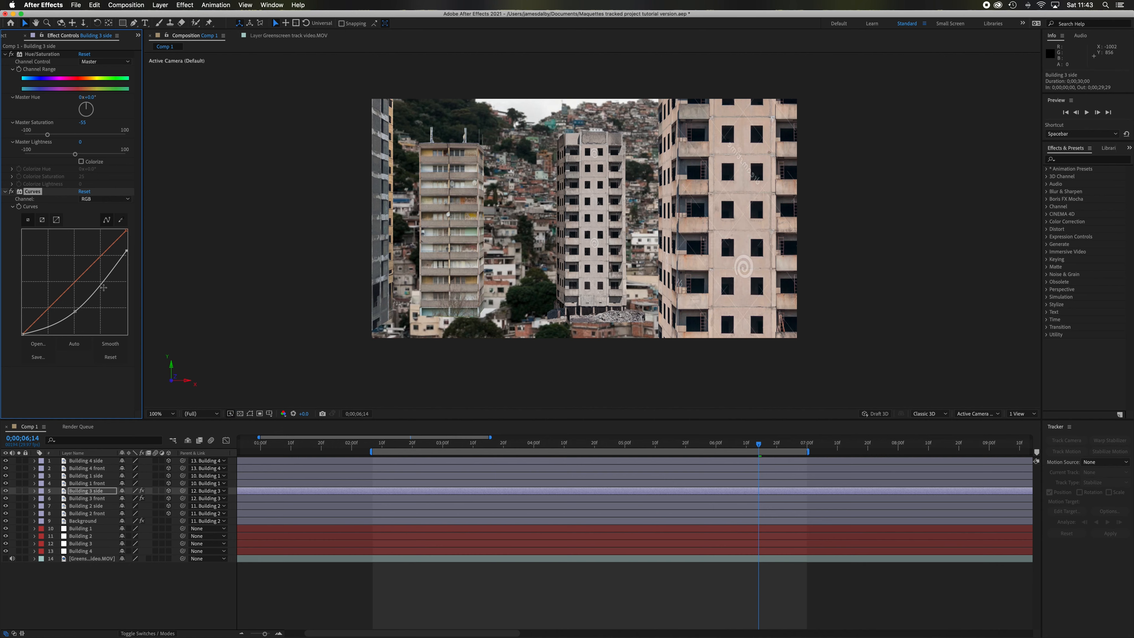
Add Curves to Building 3 front and pull the RGB midtones slightly down to darken it.
left_click(102, 499)
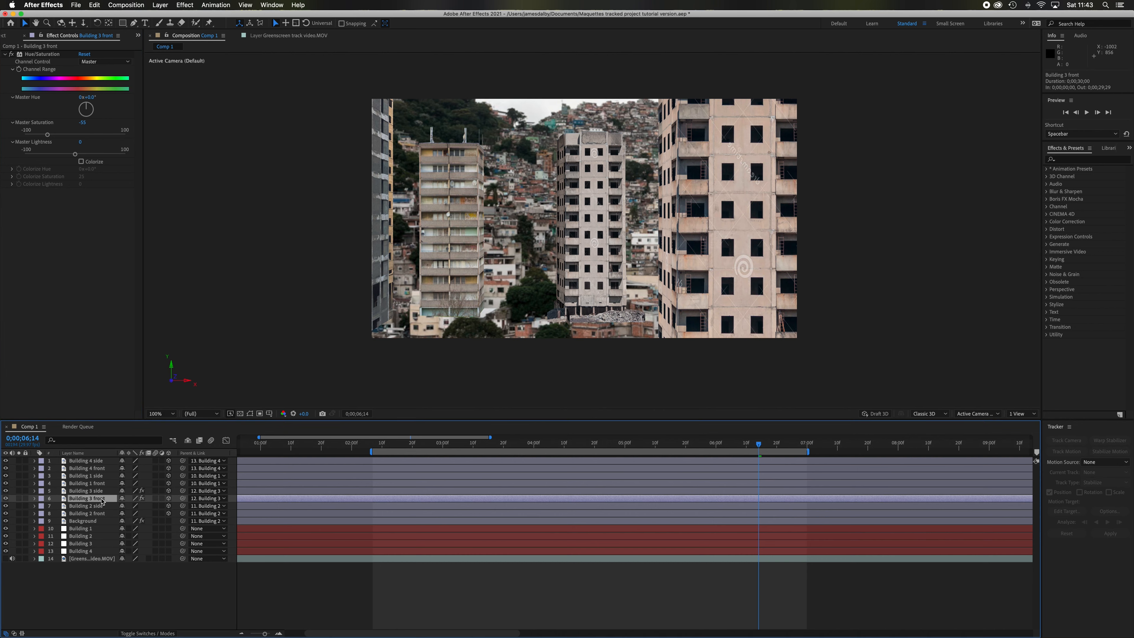
left_click(190, 6)
mouse_move(226, 100)
left_click(223, 25)
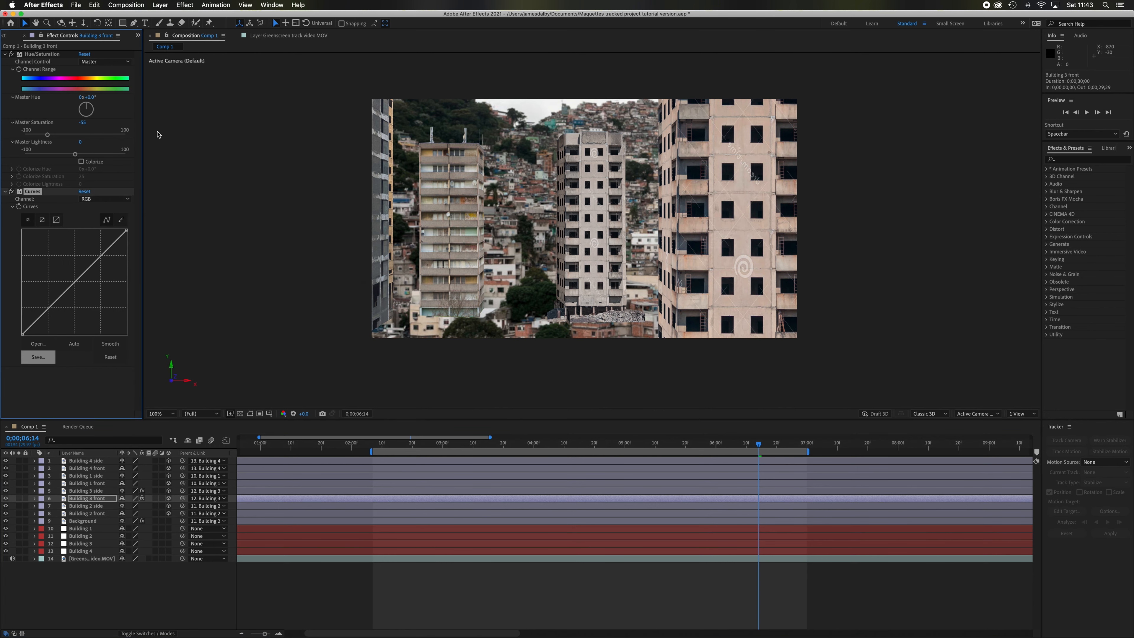
left_click_drag(73, 284, 76, 294)
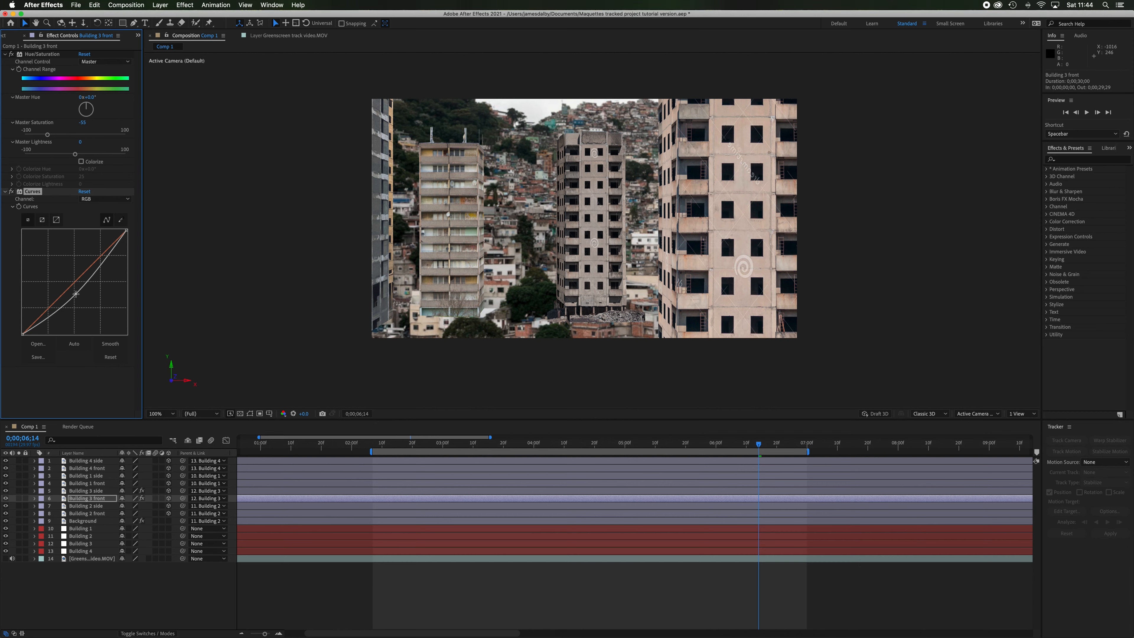
Darken the Building 3 side layer's RGB midtones a little further and smooth its curve.
left_click(86, 490)
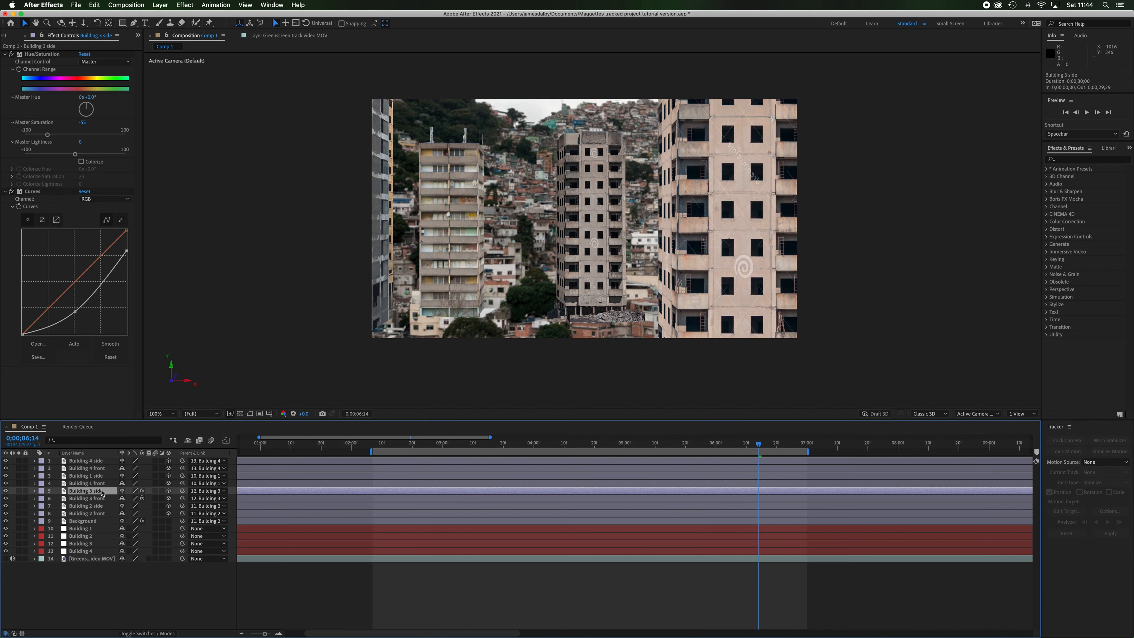
left_click_drag(75, 312, 77, 318)
left_click(110, 343)
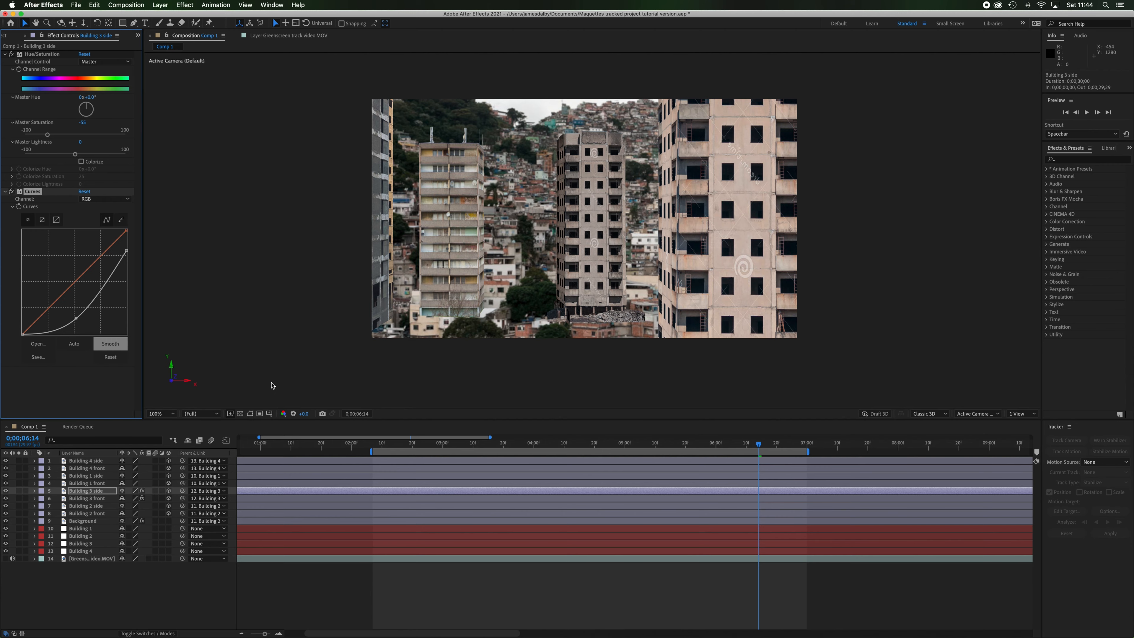
Preview the composition from 0;00;02;12 to check the darkened Building 3.
left_click_drag(616, 448, 387, 446)
key("space")
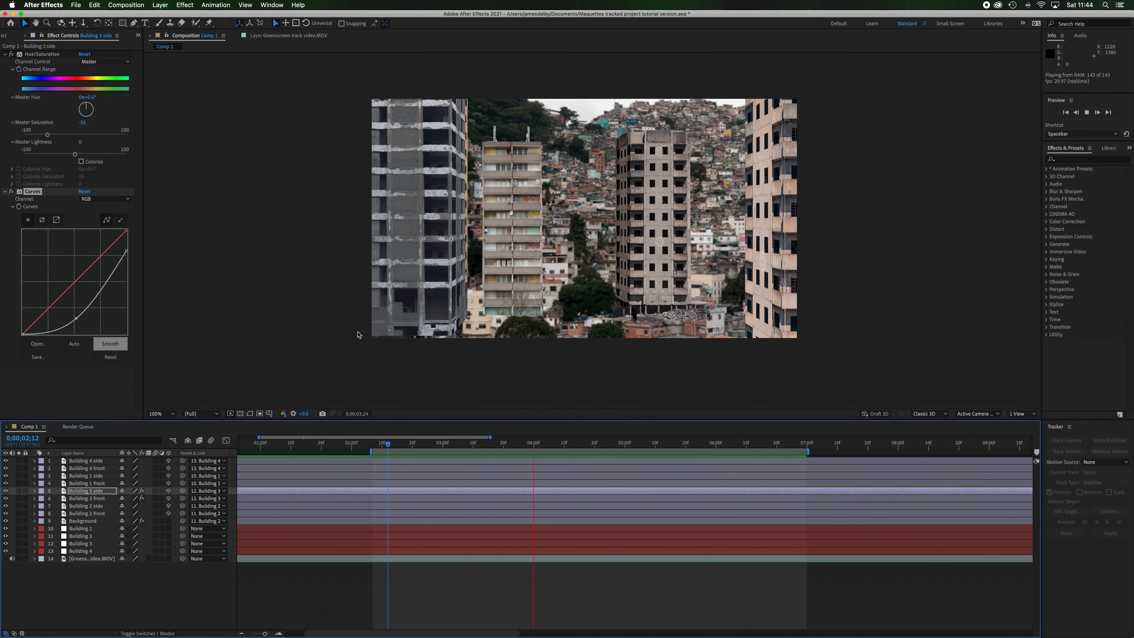
key("space")
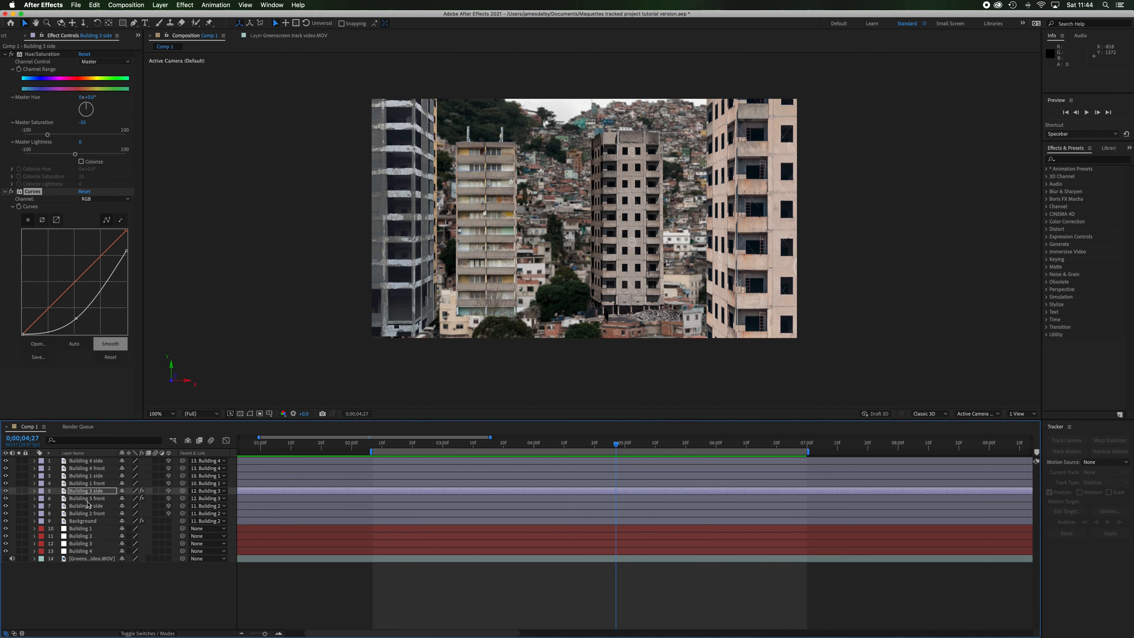
Add Hue/Saturation to the Building 2 front layer and lower its Master Saturation to about -55.
left_click(102, 514)
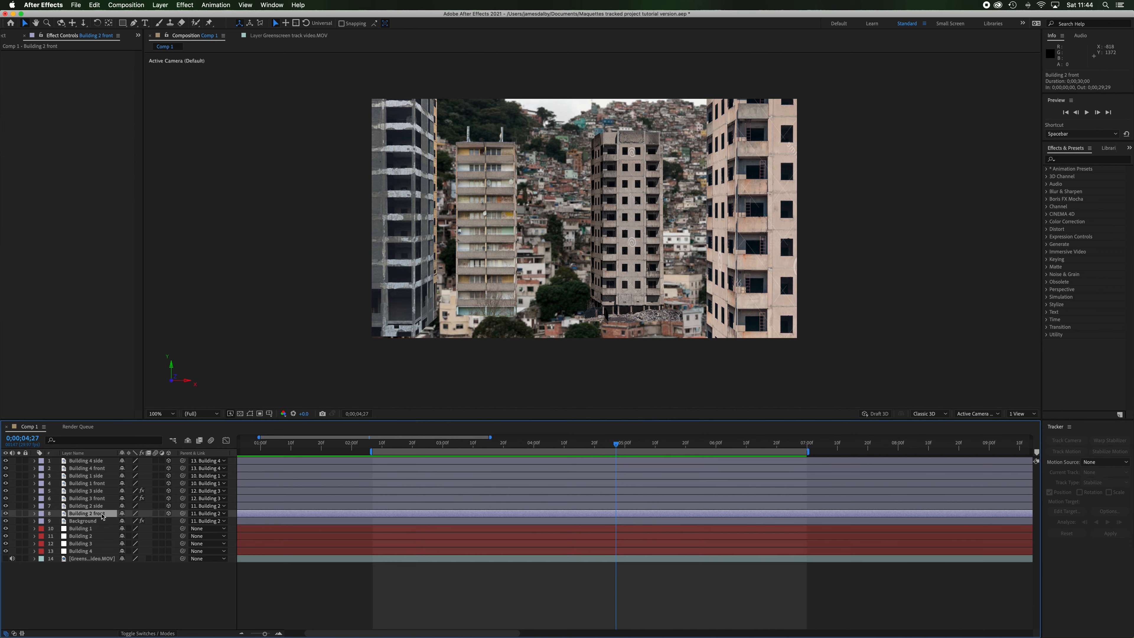
left_click(185, 6)
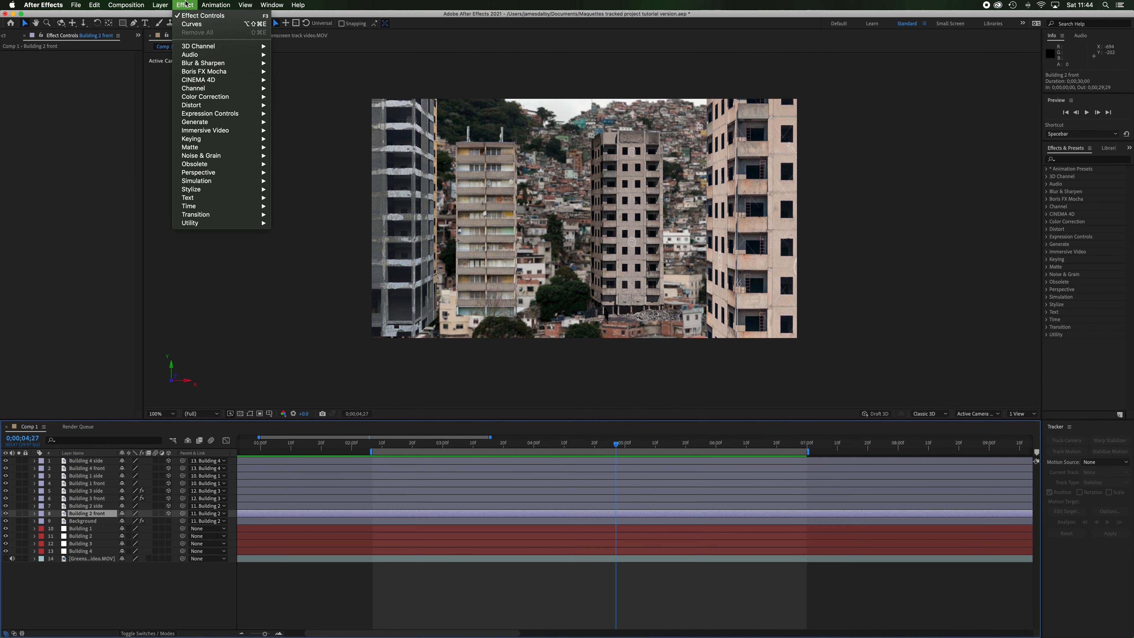
mouse_move(241, 96)
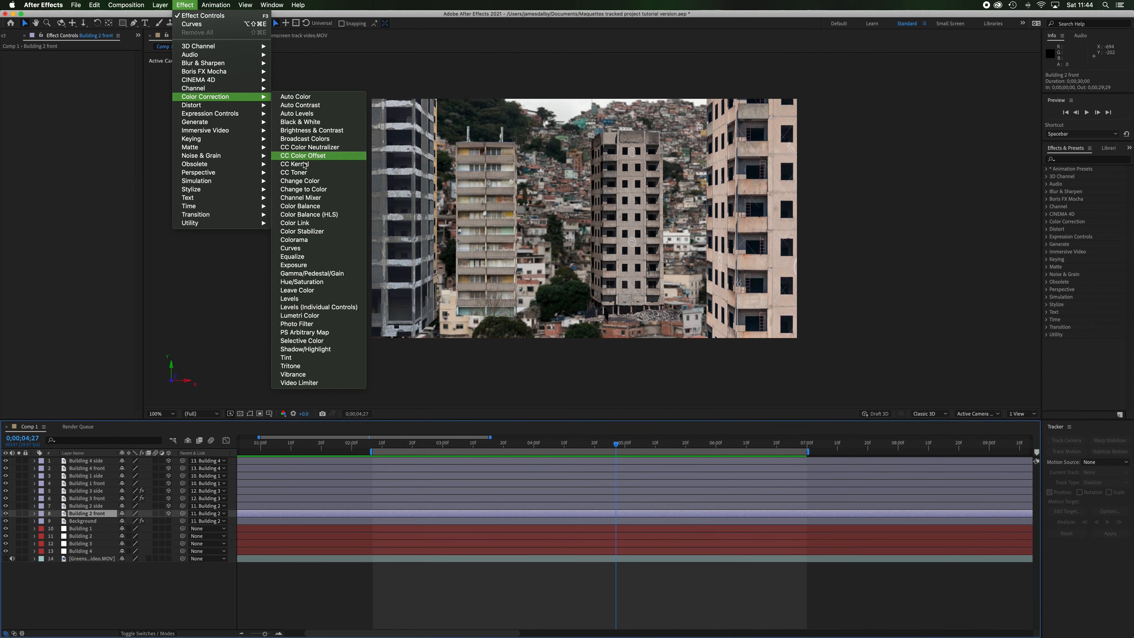
left_click(315, 282)
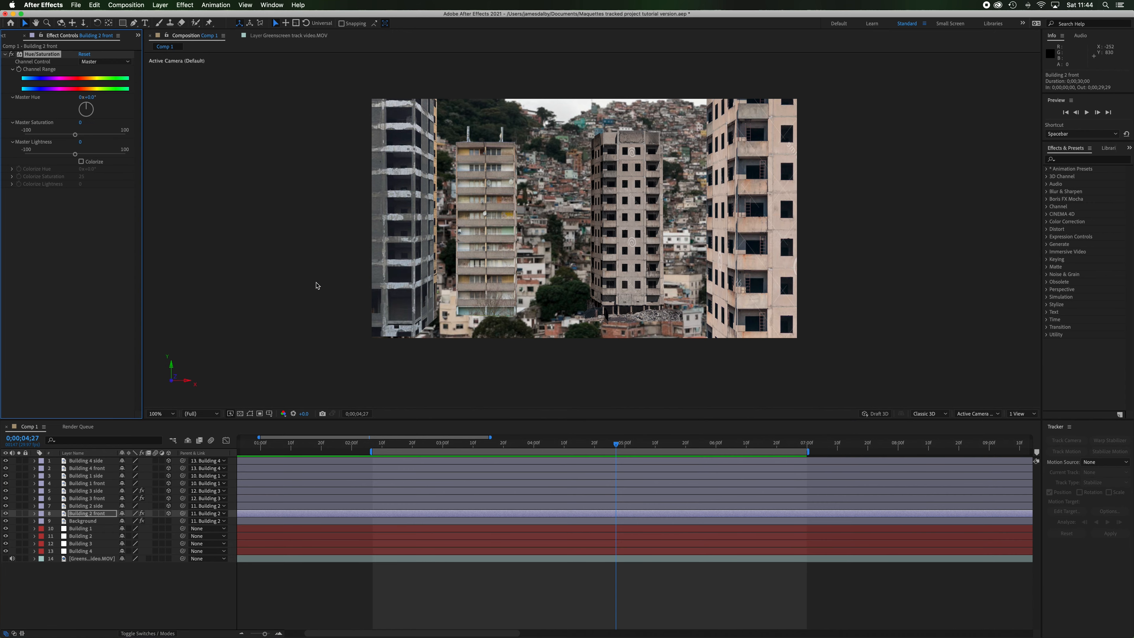
left_click_drag(75, 134, 49, 138)
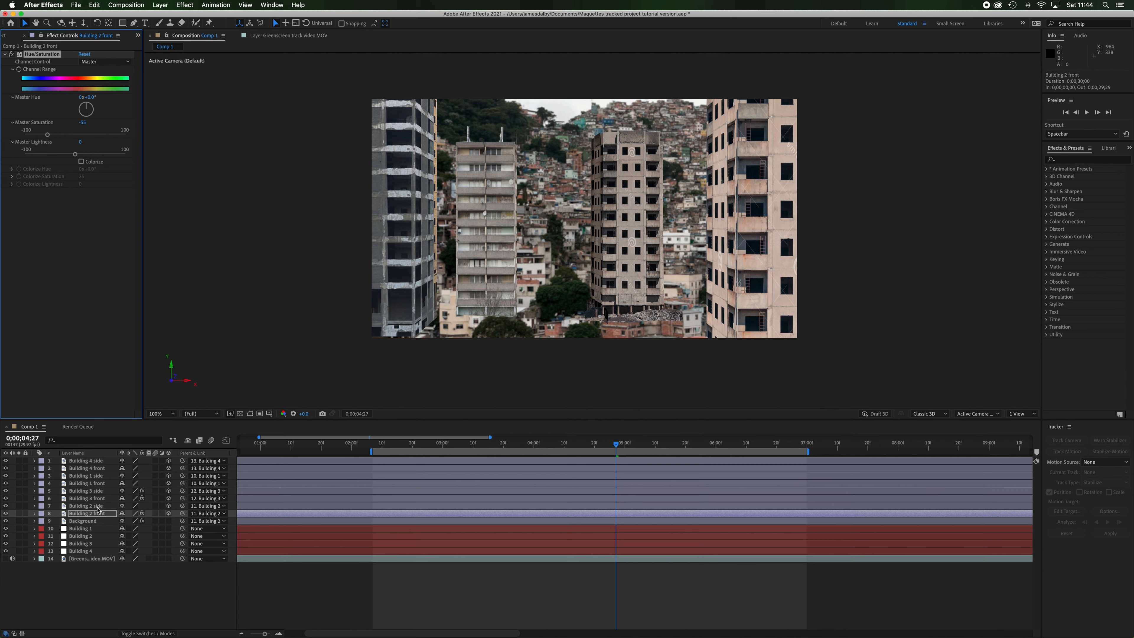
Add Hue/Saturation to the Building 2 side layer and reduce its Master Saturation to about -55.
left_click(102, 506)
left_click(185, 5)
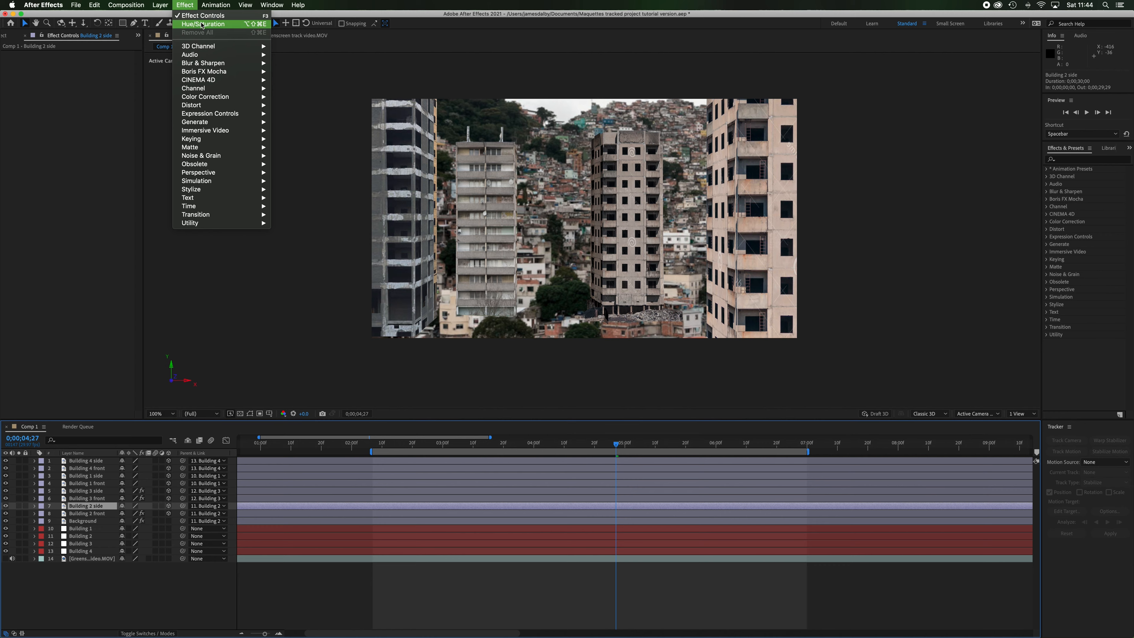
left_click(202, 24)
left_click_drag(75, 135, 48, 140)
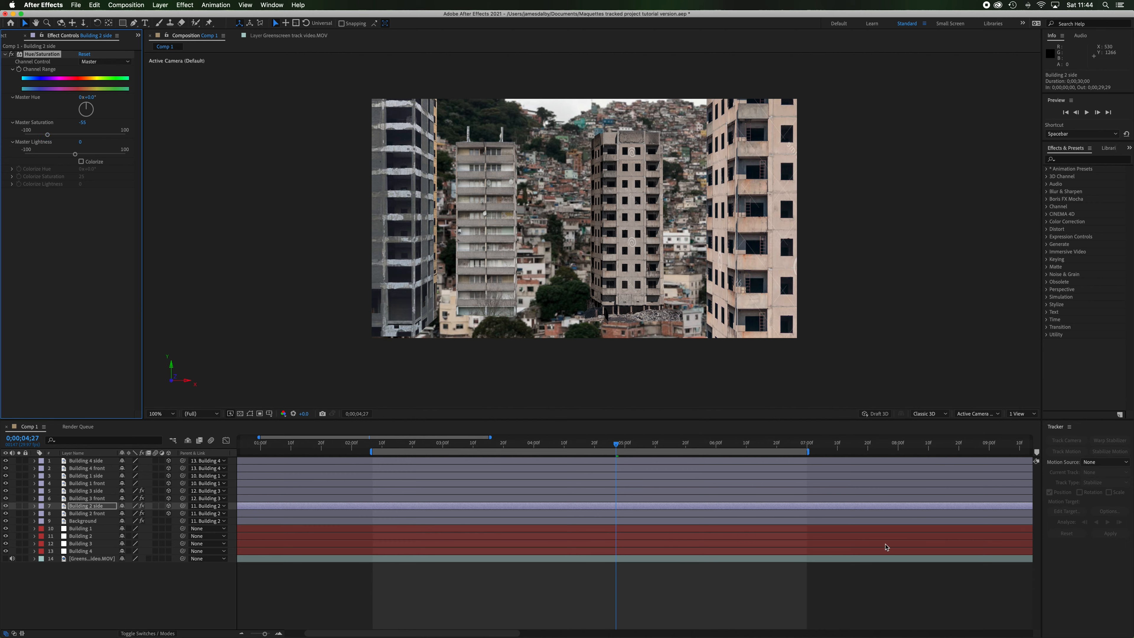
At 0;00;06;25, add Brightness & Contrast to Building 2 front with Brightness -12 and Contrast about 70.
left_click_drag(616, 447, 792, 465)
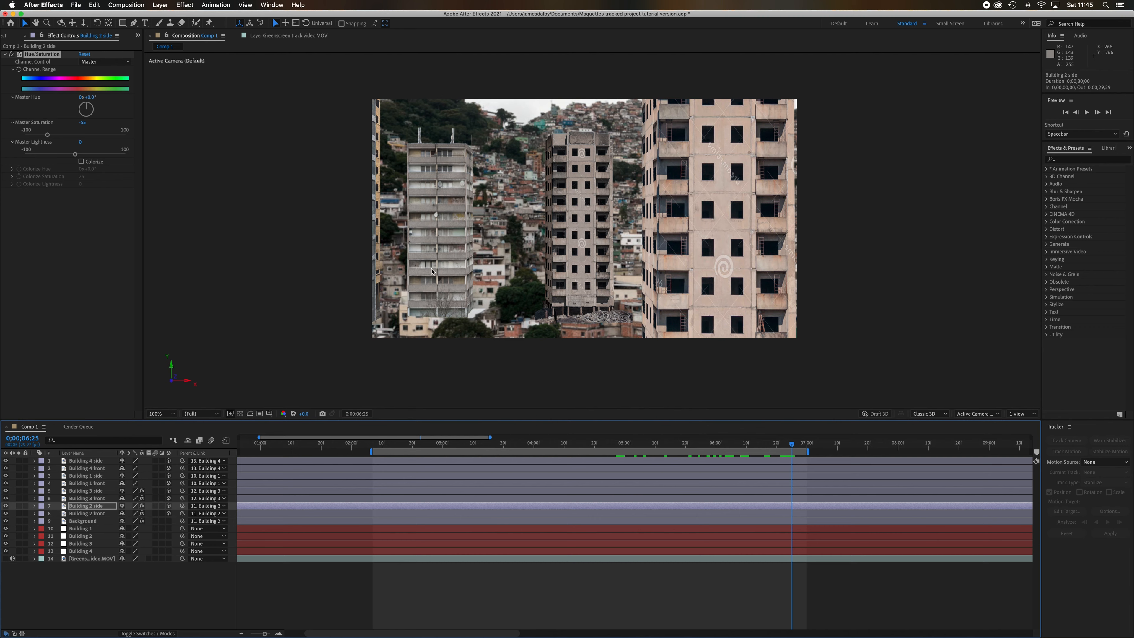
left_click(101, 514)
left_click(184, 5)
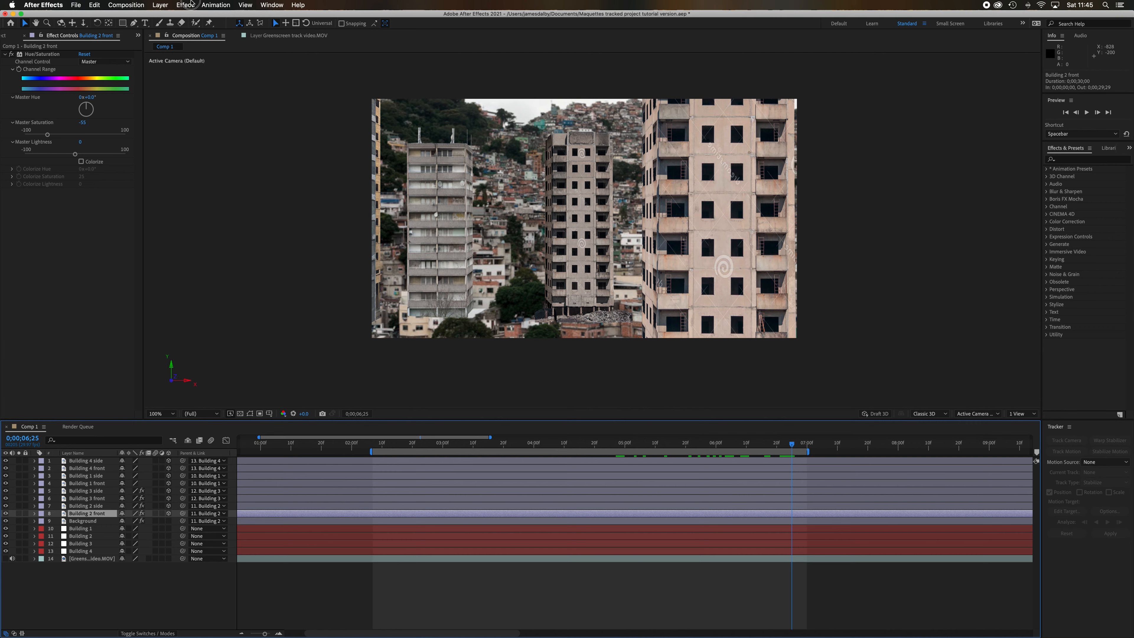
mouse_move(239, 97)
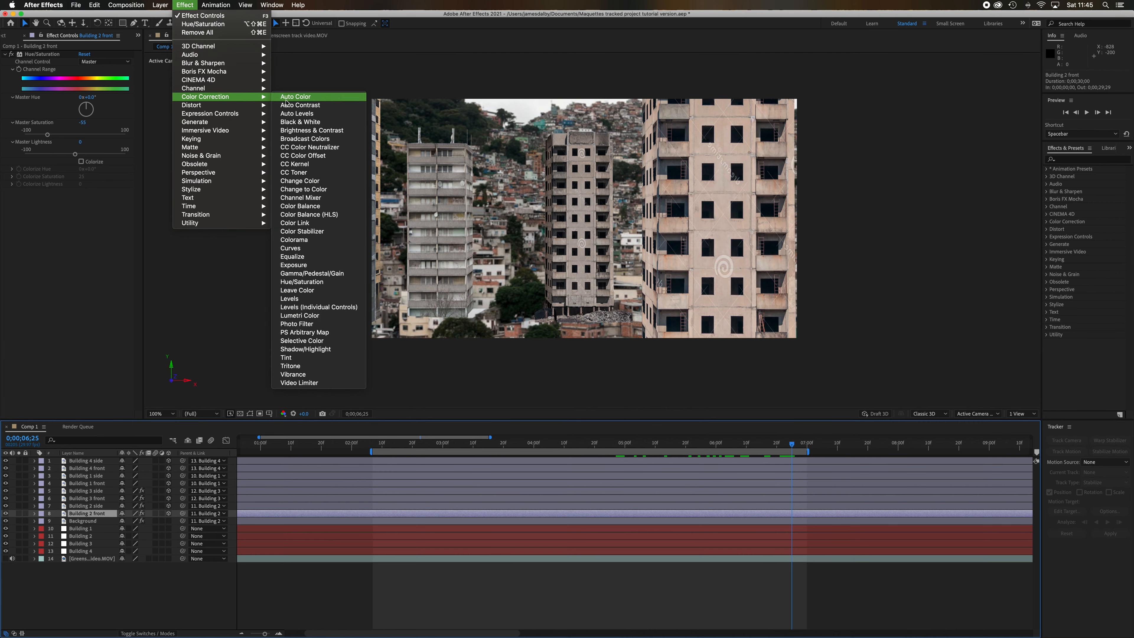
left_click(336, 131)
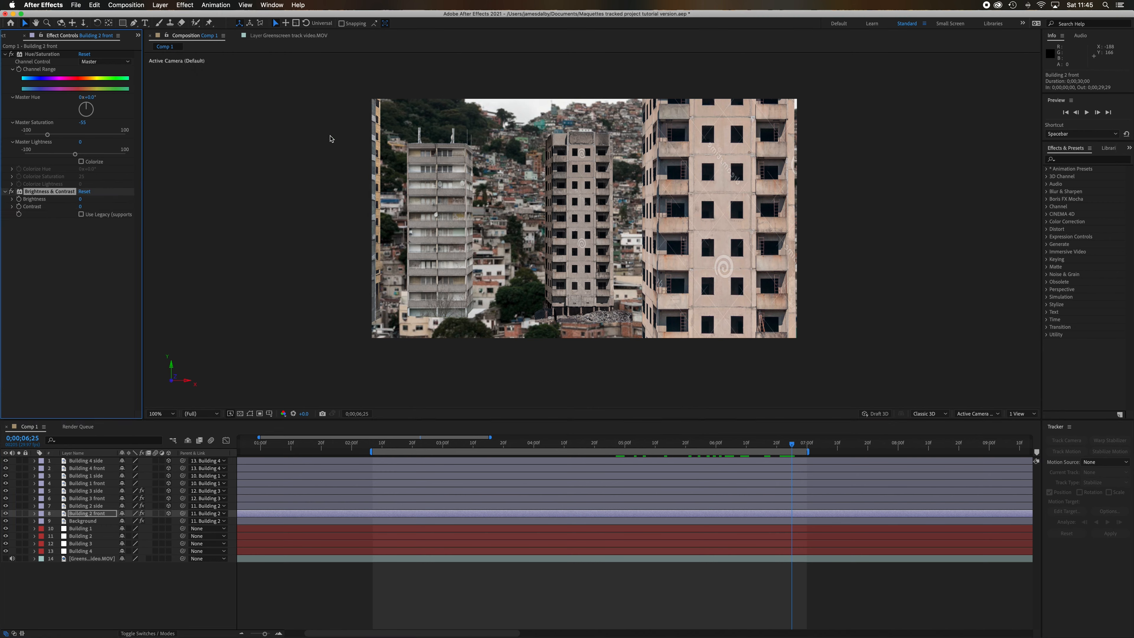
left_click(81, 207)
left_click_drag(81, 207, 99, 209)
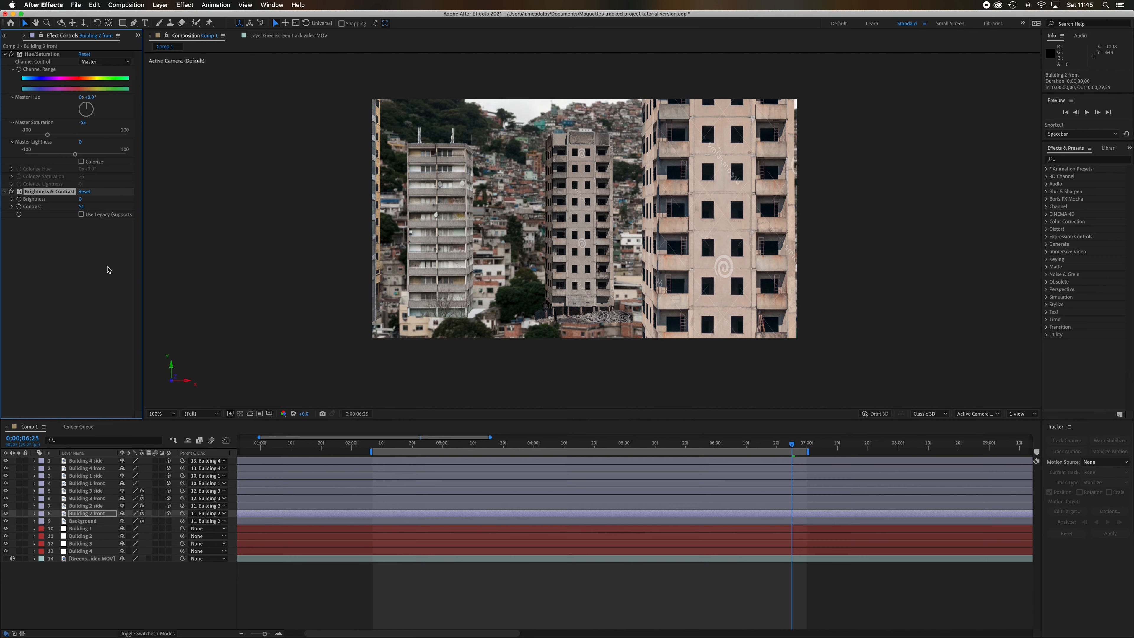
left_click_drag(82, 207, 92, 208)
left_click_drag(81, 199, 76, 200)
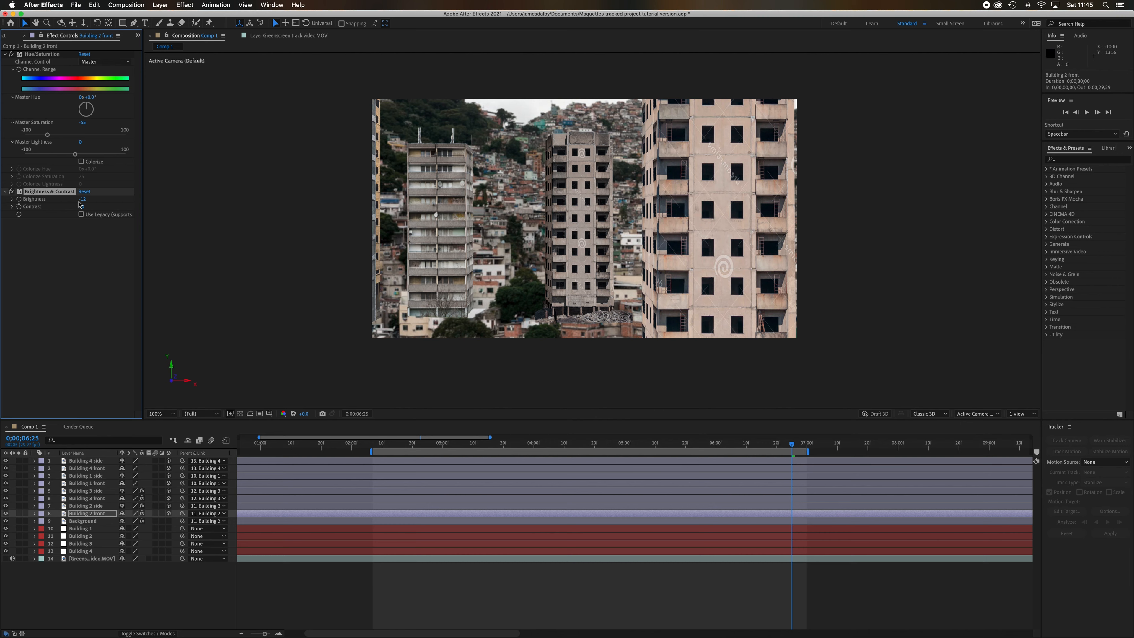
Add Brightness & Contrast to Building 2 side with Brightness -12 and Contrast about 70.
left_click(97, 506)
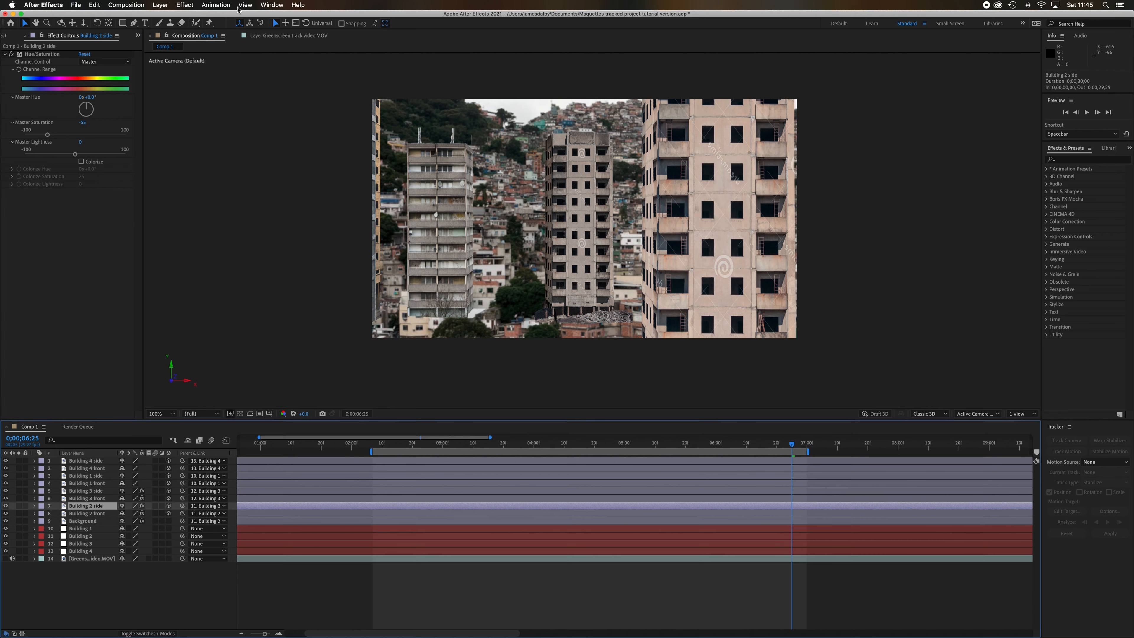
left_click(185, 5)
left_click(201, 25)
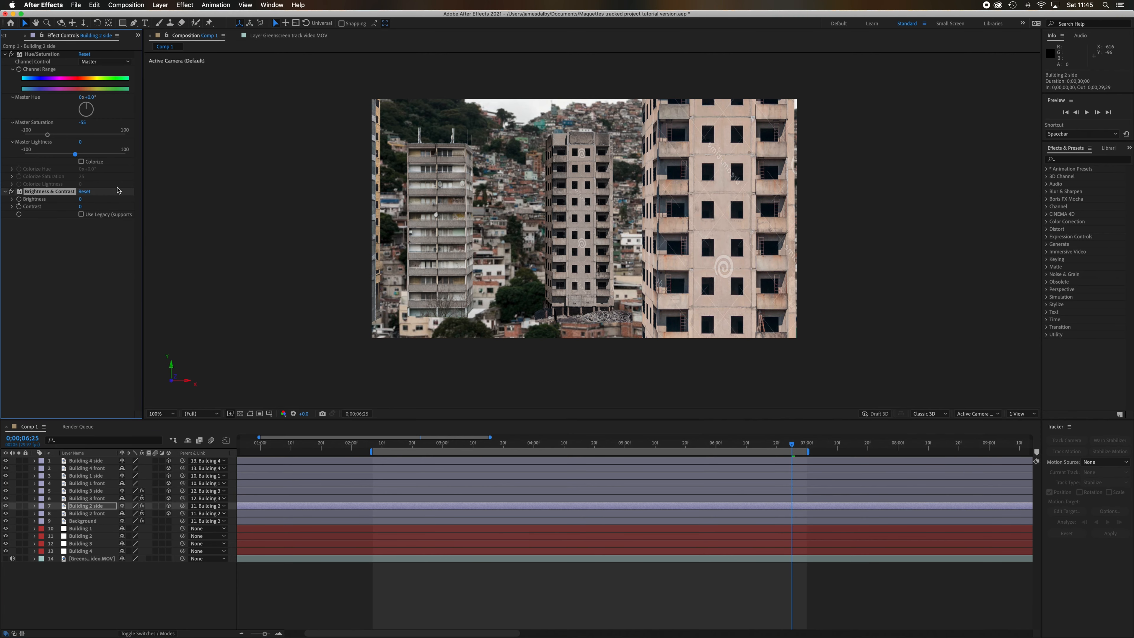
left_click_drag(81, 199, 114, 210)
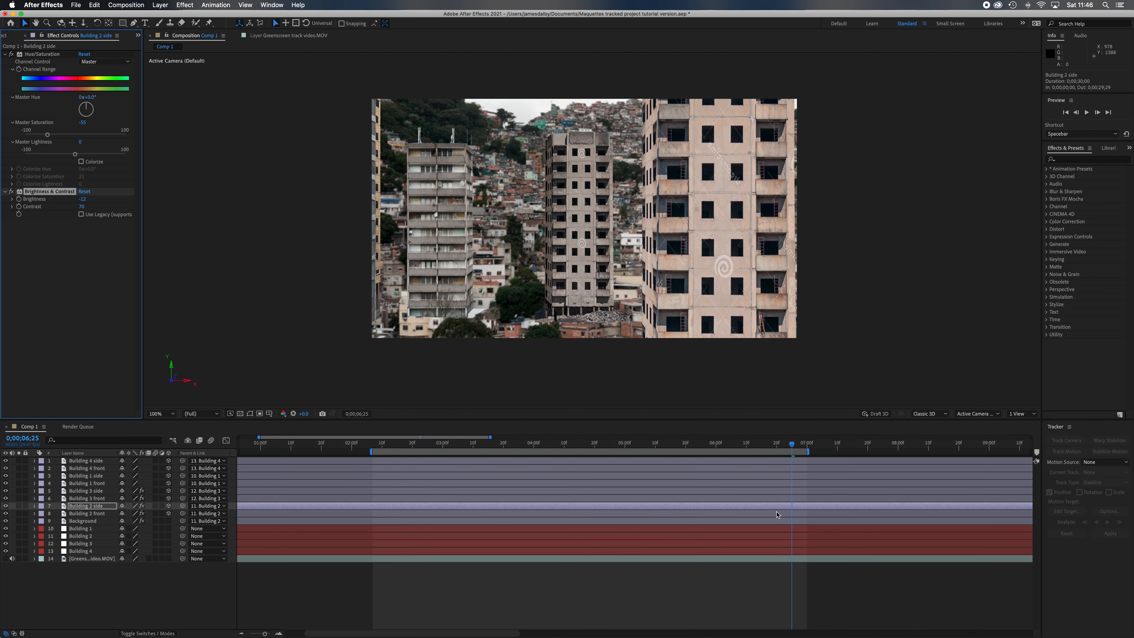
Add Curves to Building 2 front, pull the RGB midtones slightly down, and set its Brightness to about -3.
left_click_drag(790, 442, 797, 466)
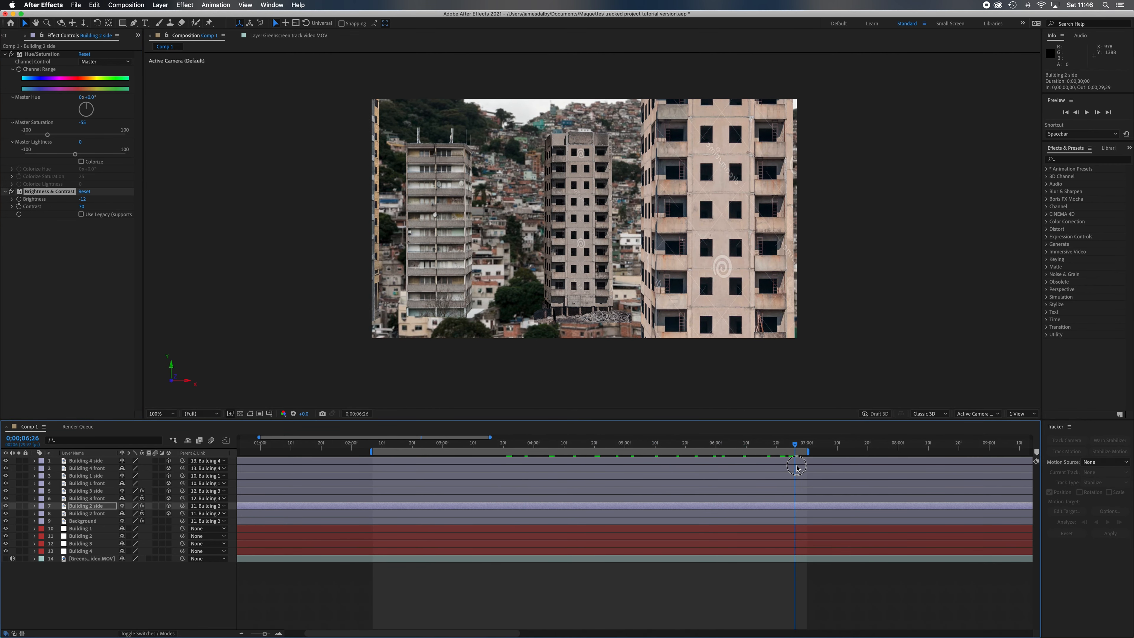
left_click(103, 513)
left_click(184, 6)
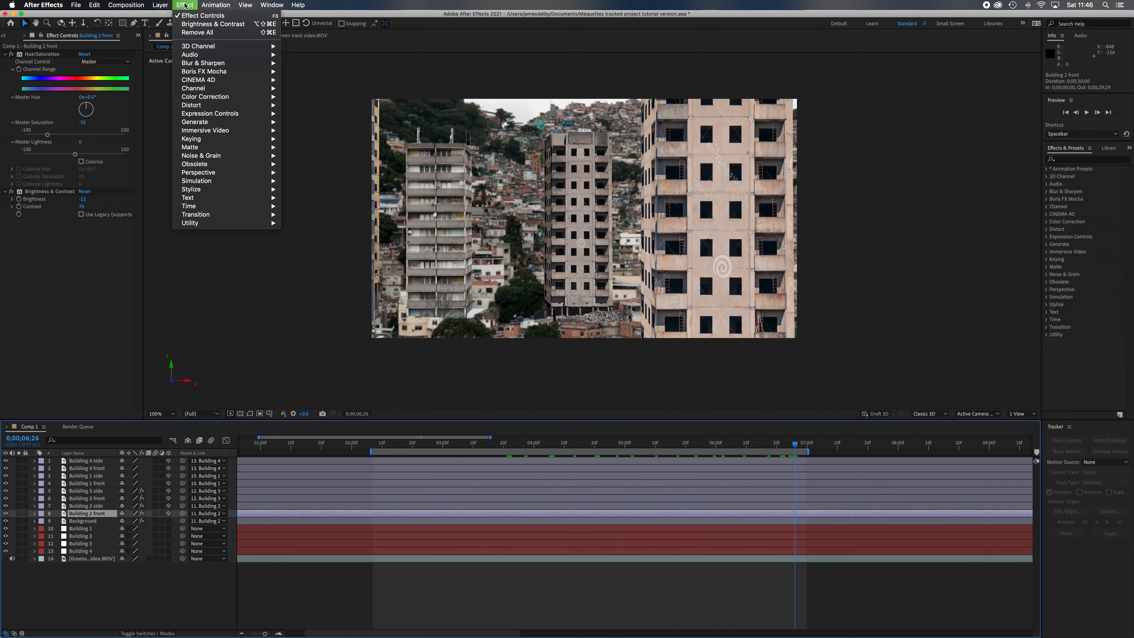
mouse_move(235, 96)
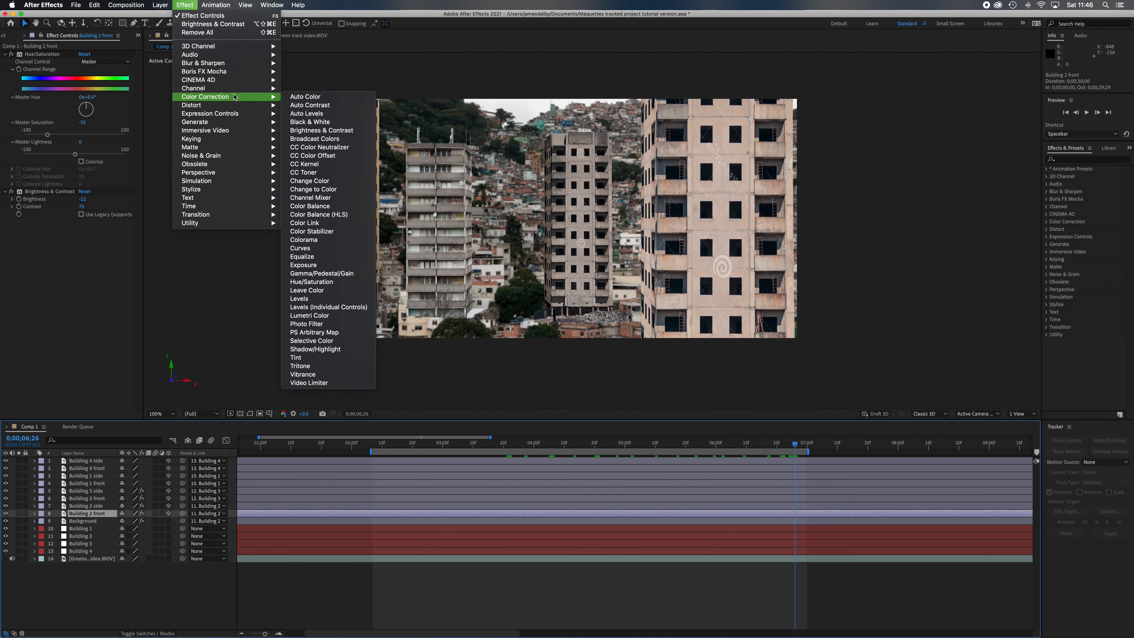
left_click(300, 248)
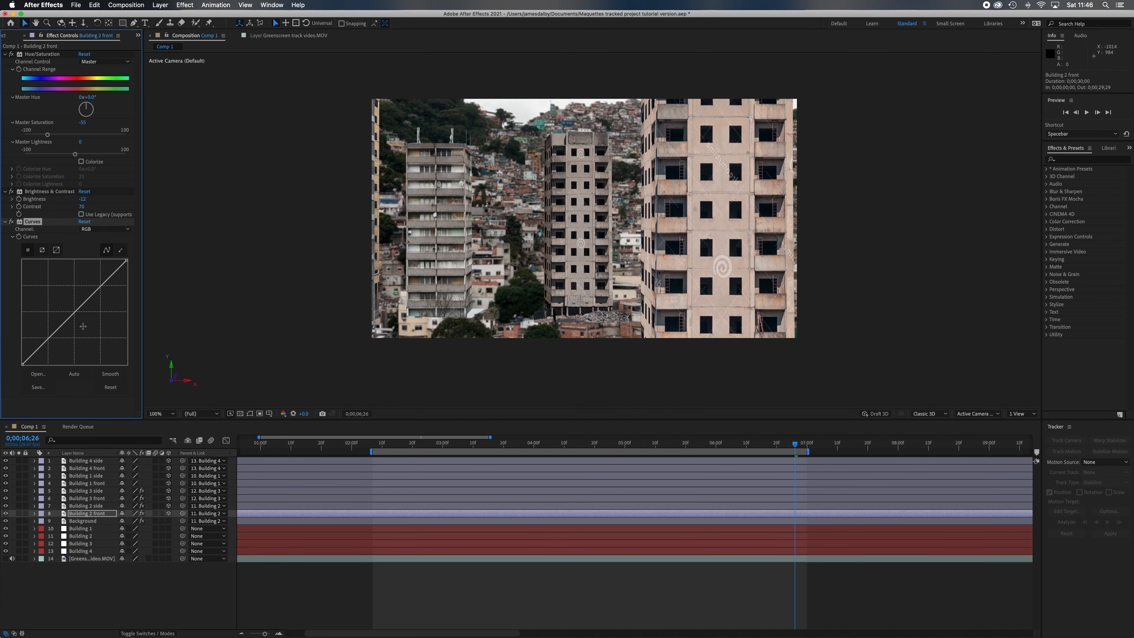
left_click_drag(73, 314, 74, 324)
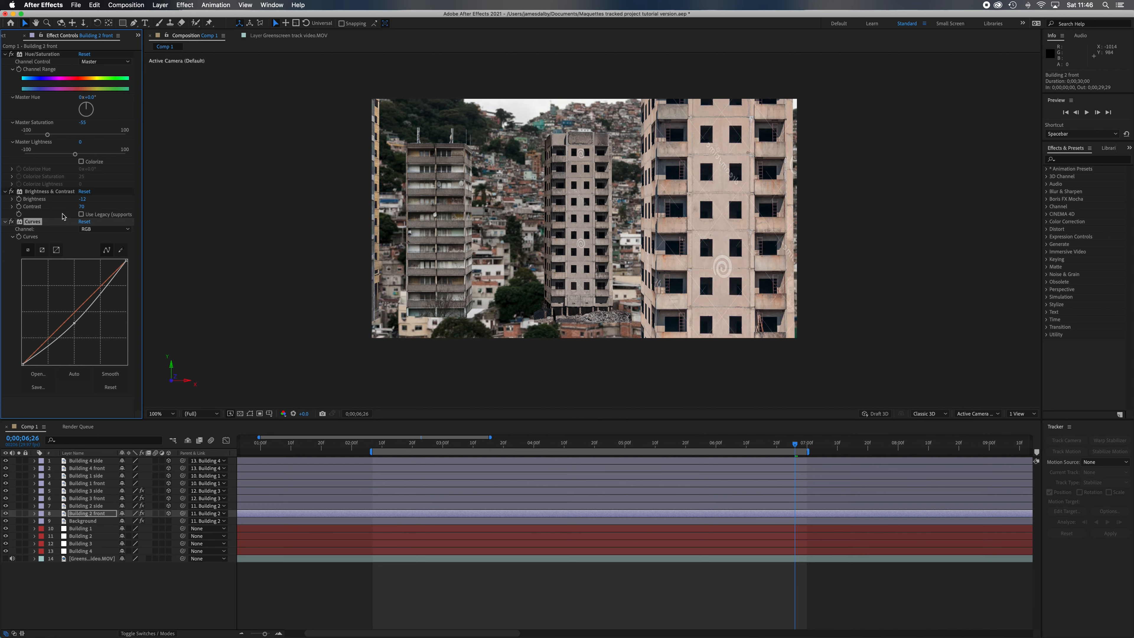
left_click_drag(83, 199, 86, 200)
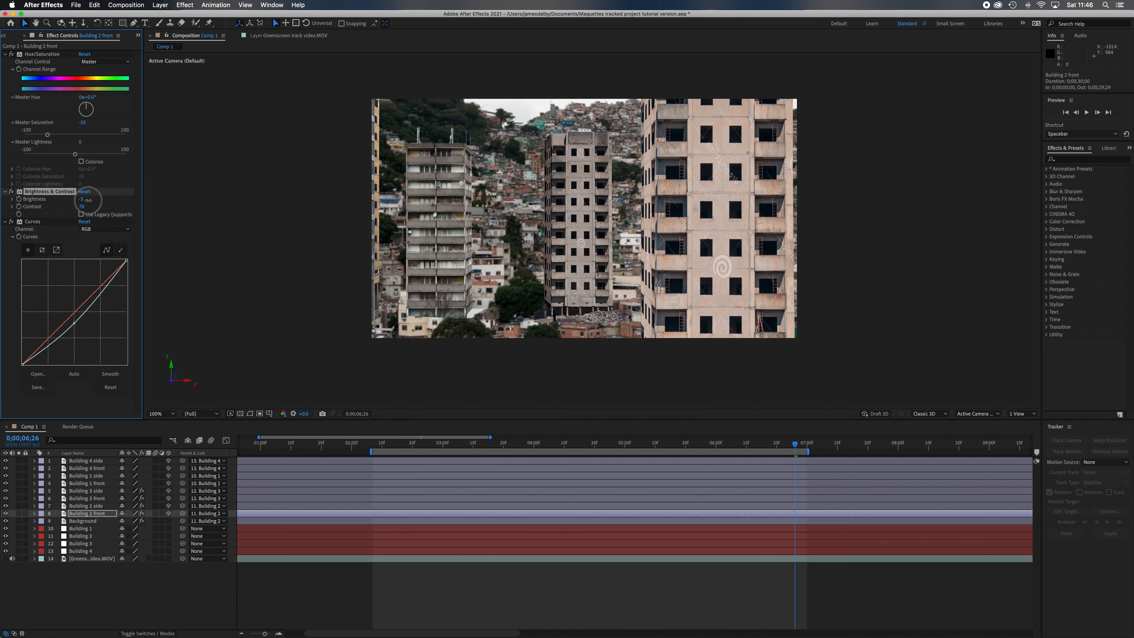
left_click_drag(88, 200, 88, 200)
Add Curves to Building 2 side and raise the RGB curve slightly in the highlights and shadows.
left_click(98, 505)
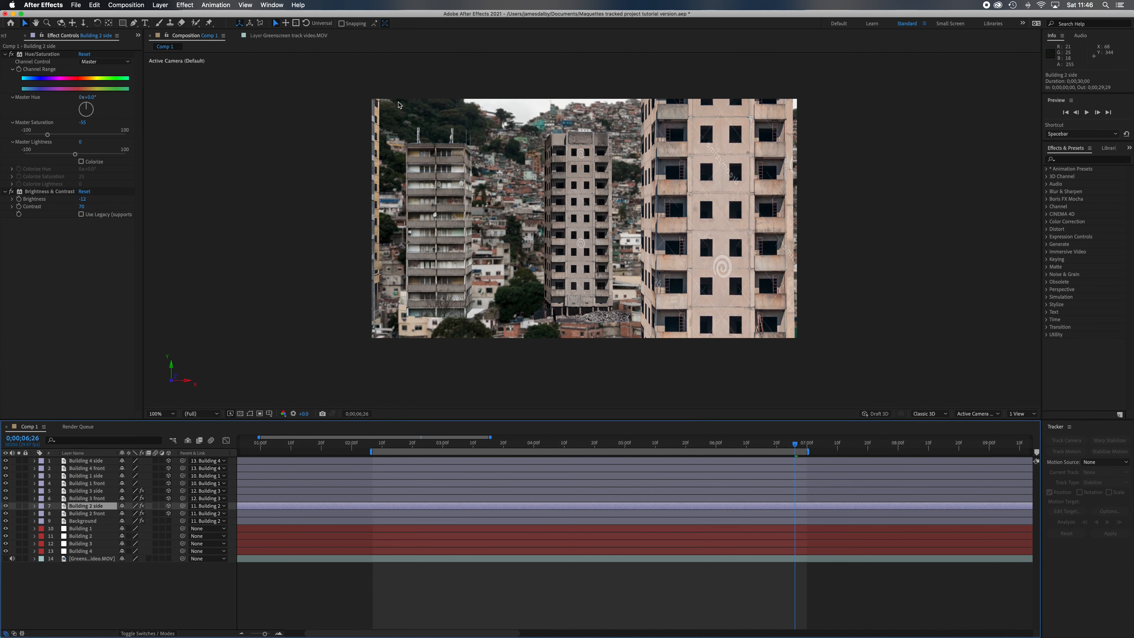
left_click(185, 5)
mouse_move(223, 96)
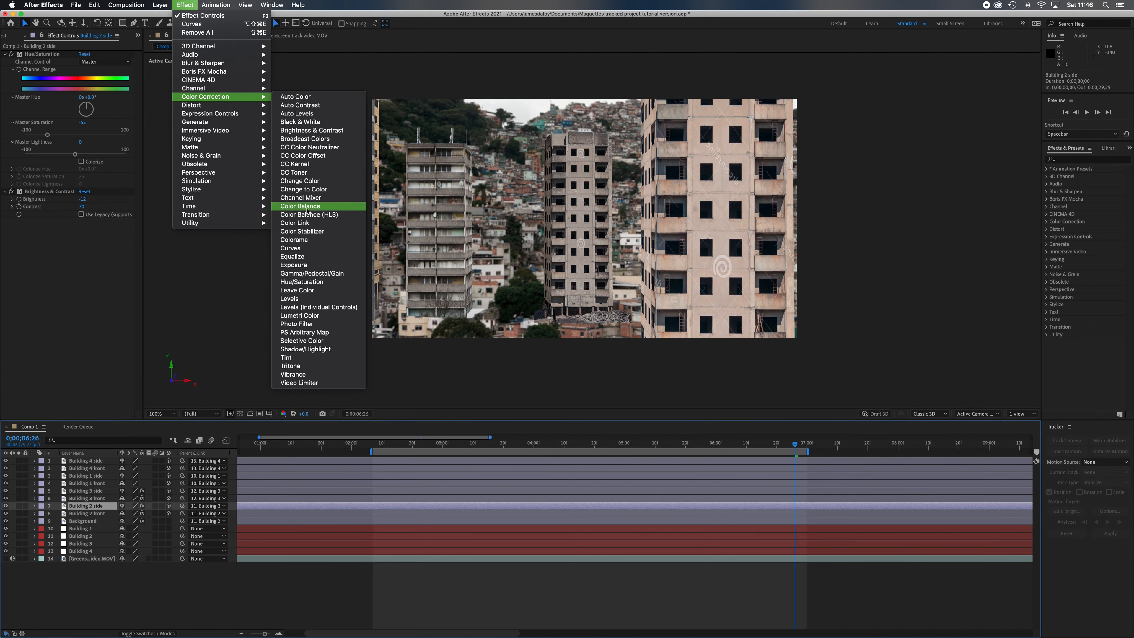
left_click(307, 248)
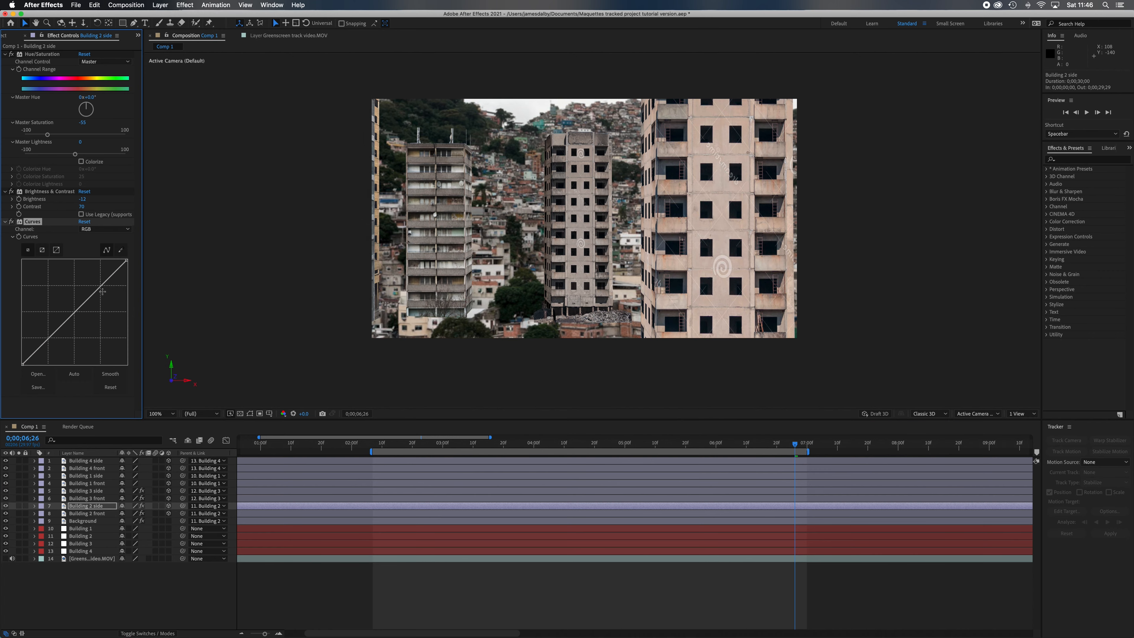
left_click_drag(100, 288, 99, 285)
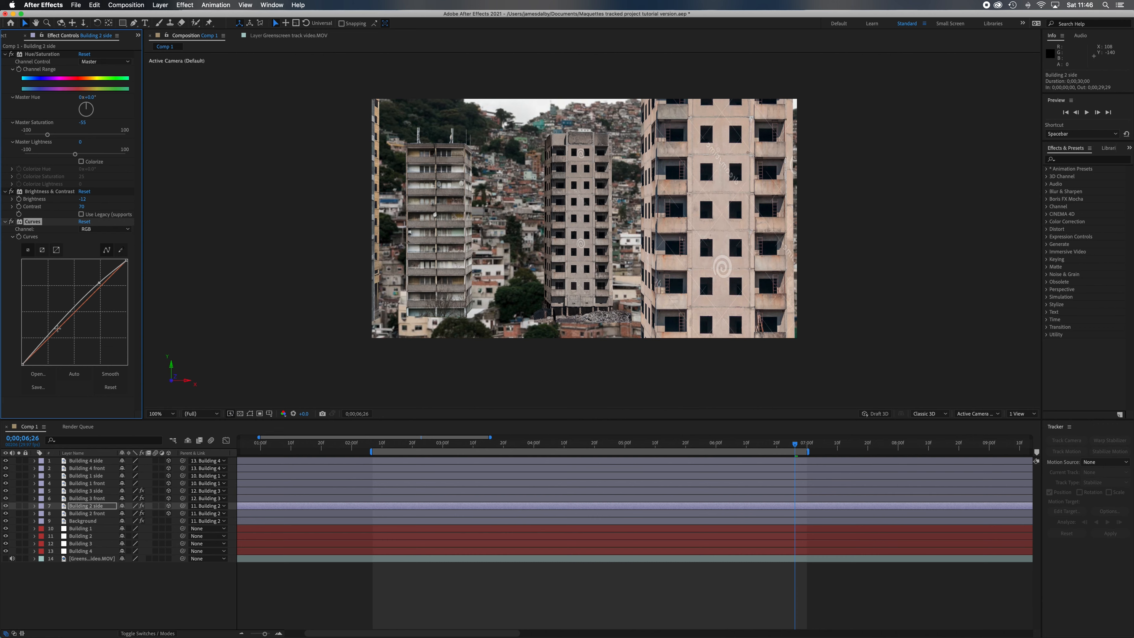
left_click(48, 332)
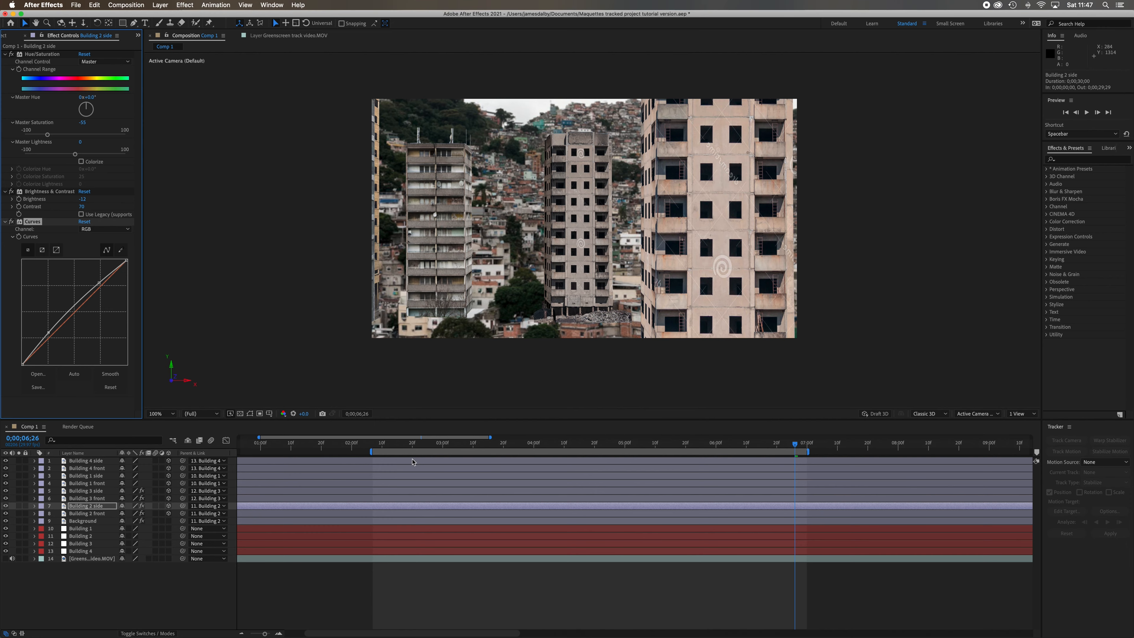
Preview the composition from 0;00;02;07 to check how Building 2 matches the background.
key("space")
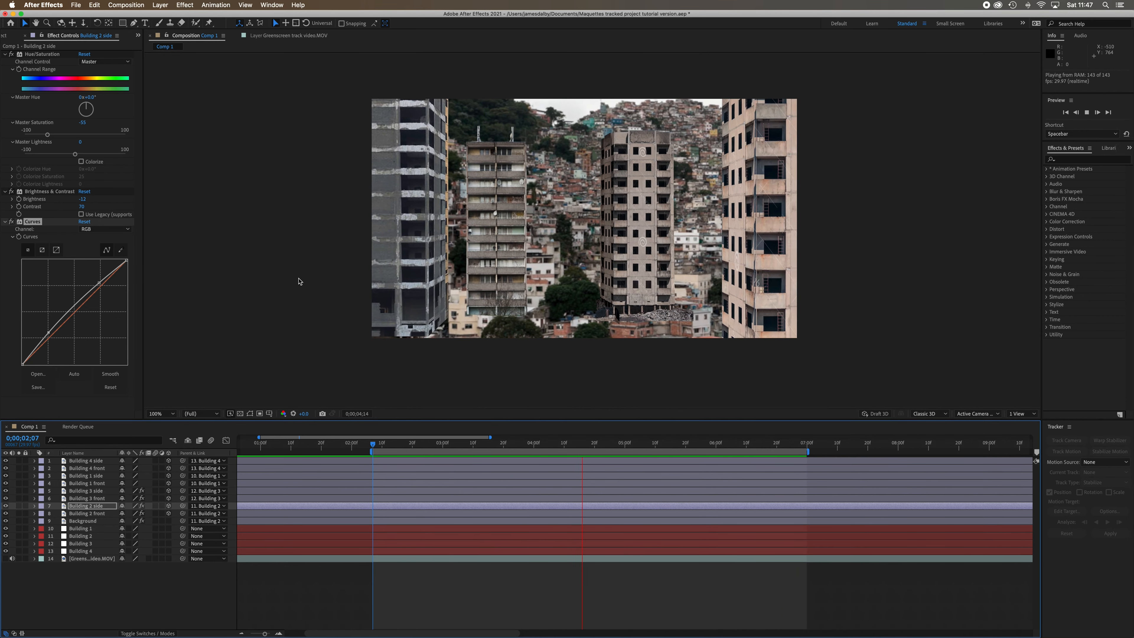
key("space")
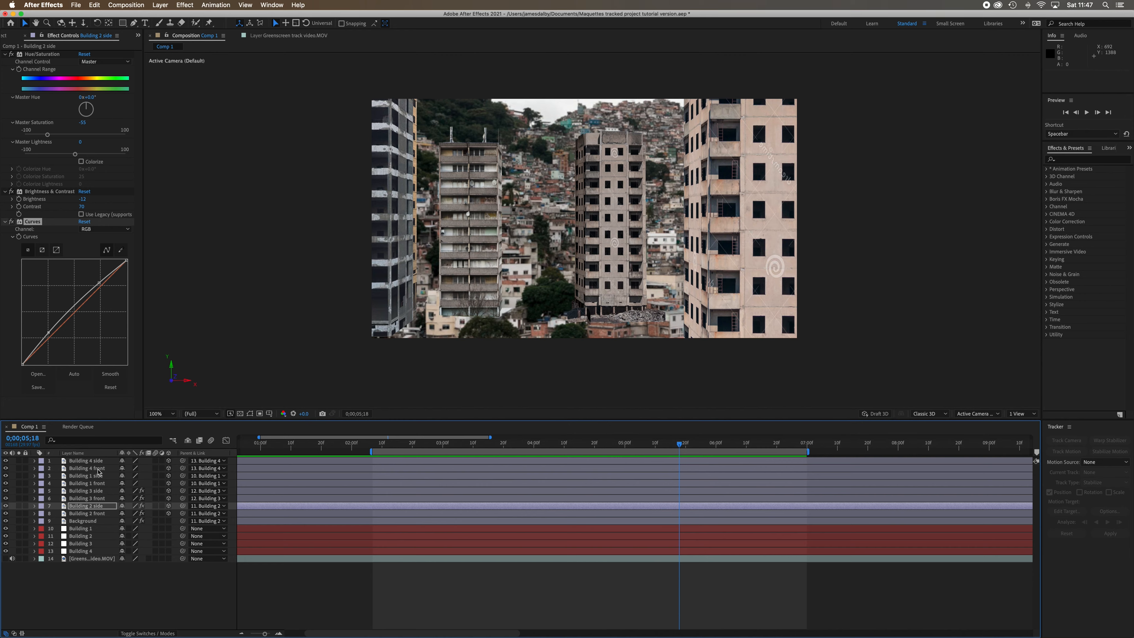
Add Fast Box Blur to Building 2 front, set Blur Dimensions to Horizontal, and slightly increase the Blur Radius.
left_click(103, 513)
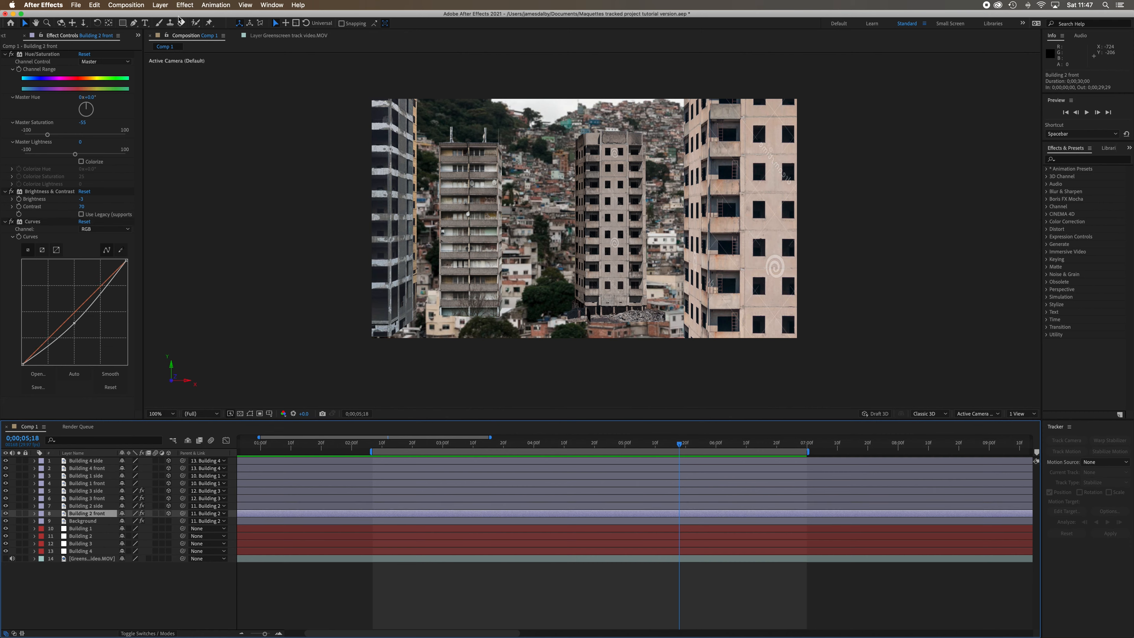
left_click(185, 5)
mouse_move(215, 64)
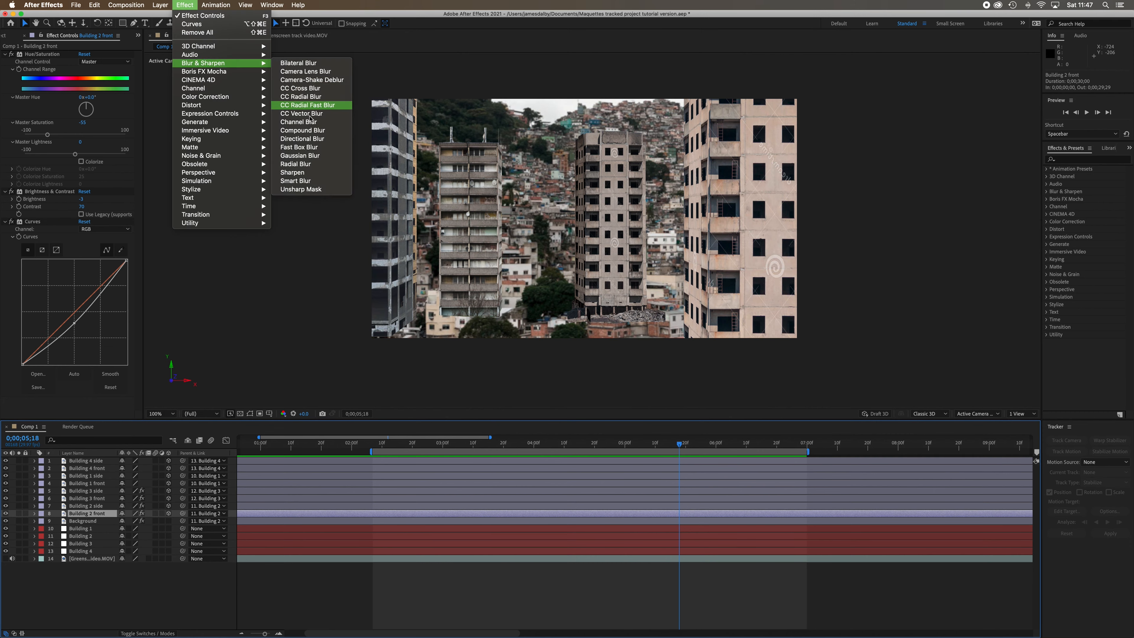
left_click(315, 148)
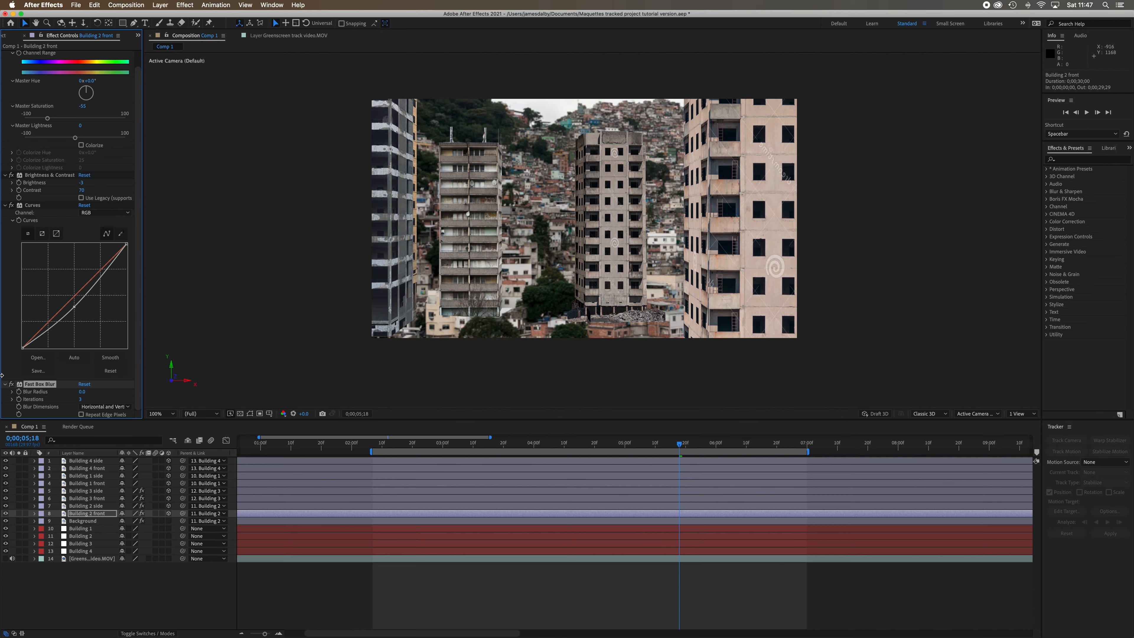
left_click(108, 406)
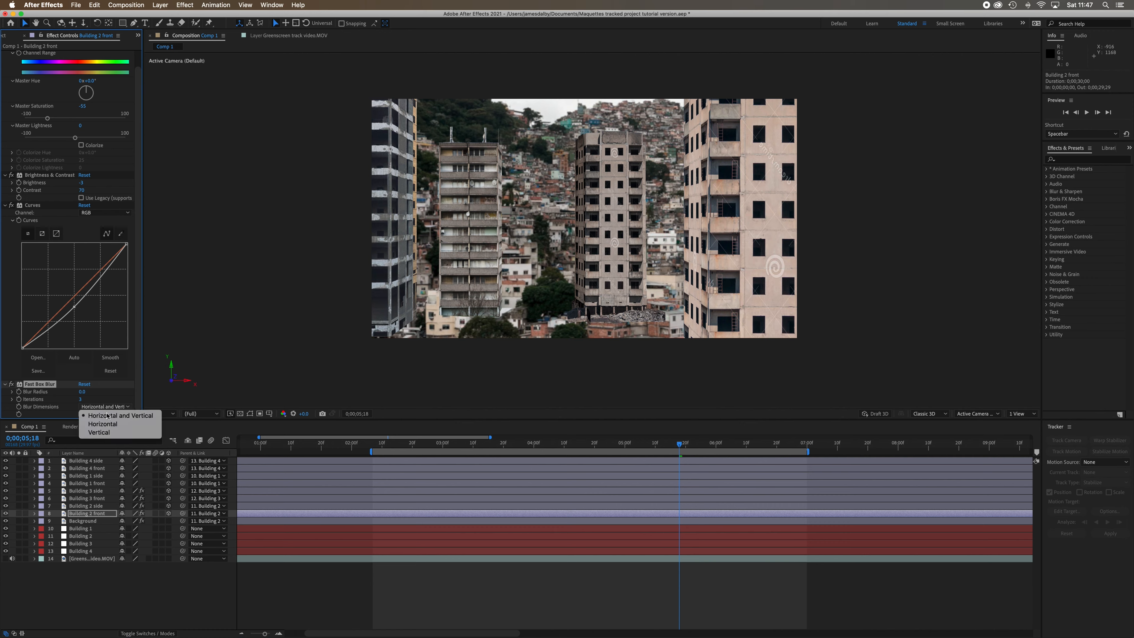
left_click(111, 427)
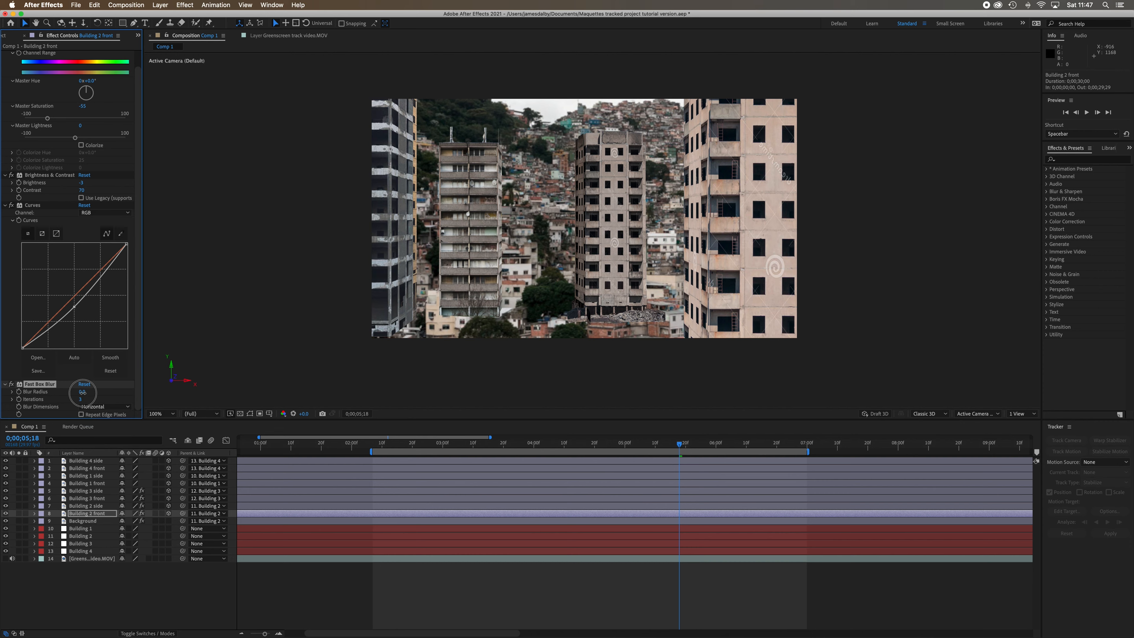
left_click_drag(83, 392, 84, 393)
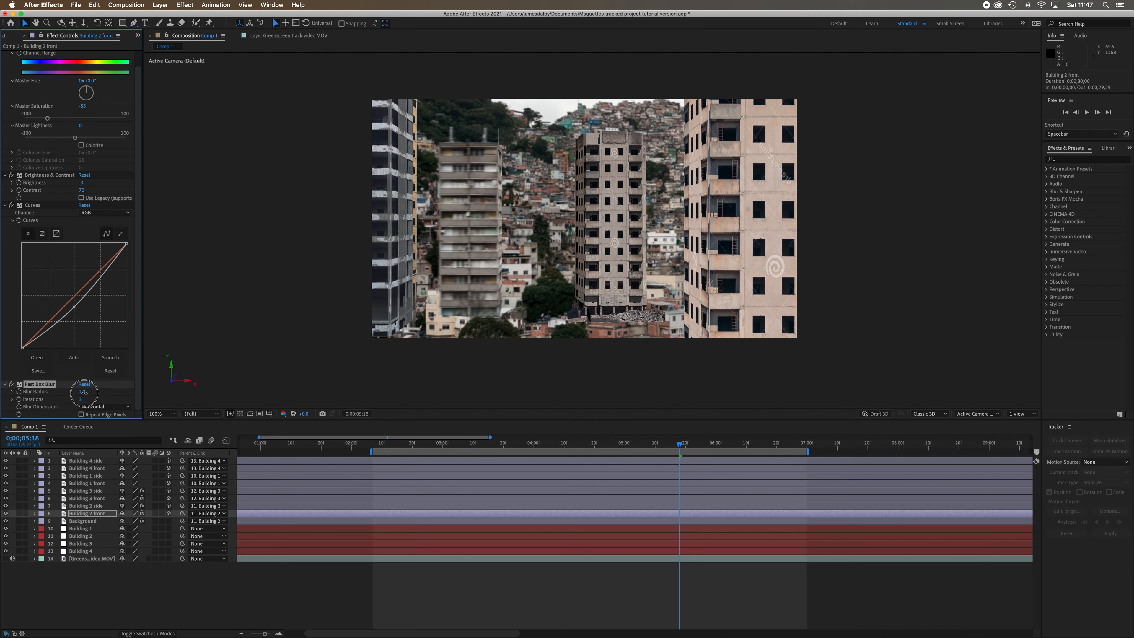
Fine-tune Building 2 front's Blur Radius, and add a horizontal Fast Box Blur with a Blur Radius of about 5.0 to Building 2 side.
left_click_drag(84, 392, 83, 392)
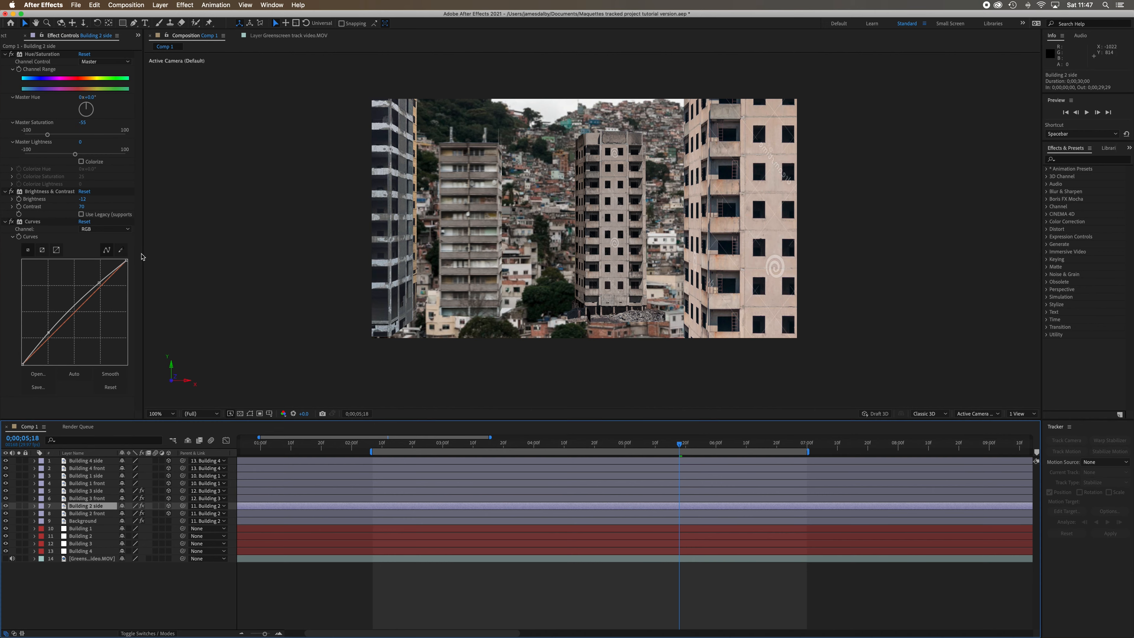
left_click(188, 5)
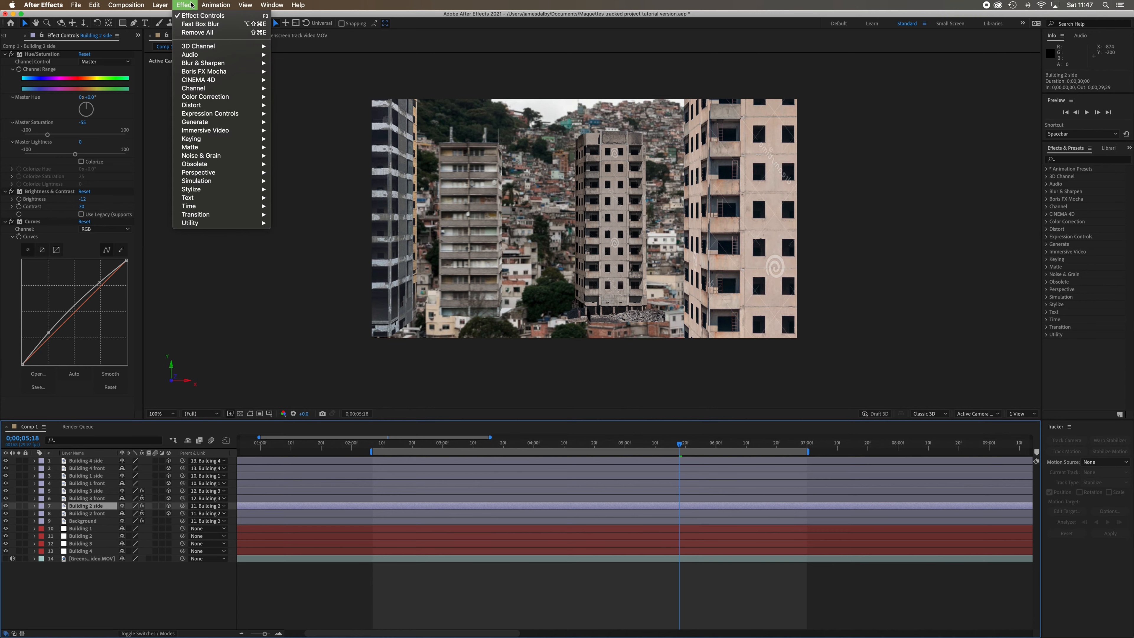
left_click(192, 26)
left_click(105, 406)
left_click(109, 424)
left_click_drag(82, 392, 83, 392)
Preview the composition from 0;00;02;11 to check the blur on Building 2.
left_click_drag(679, 447, 387, 468)
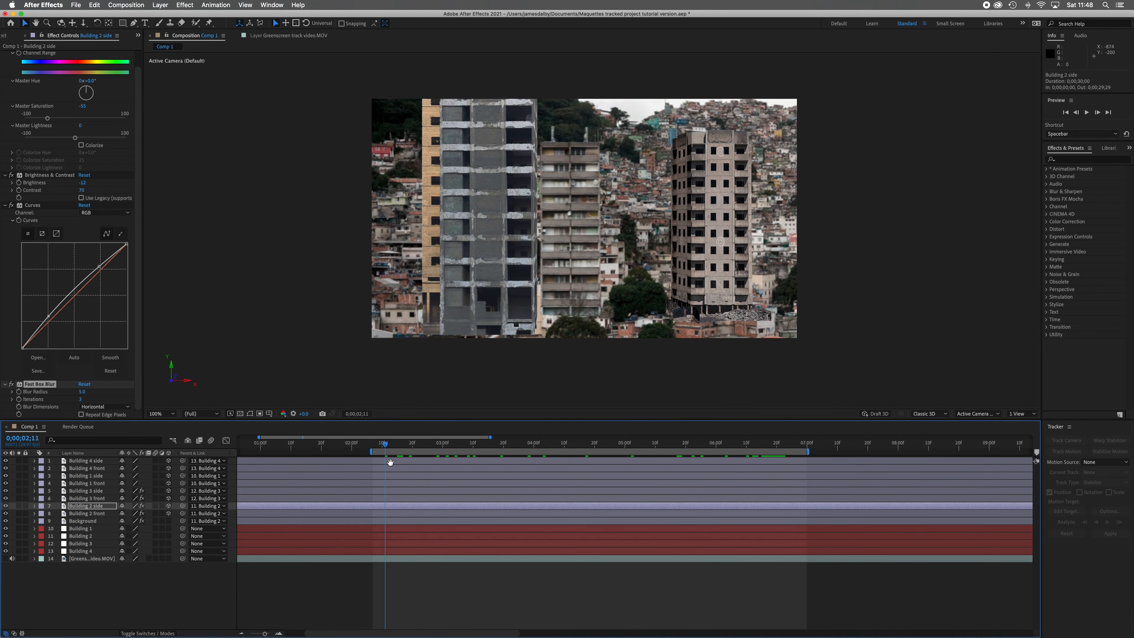
key("space")
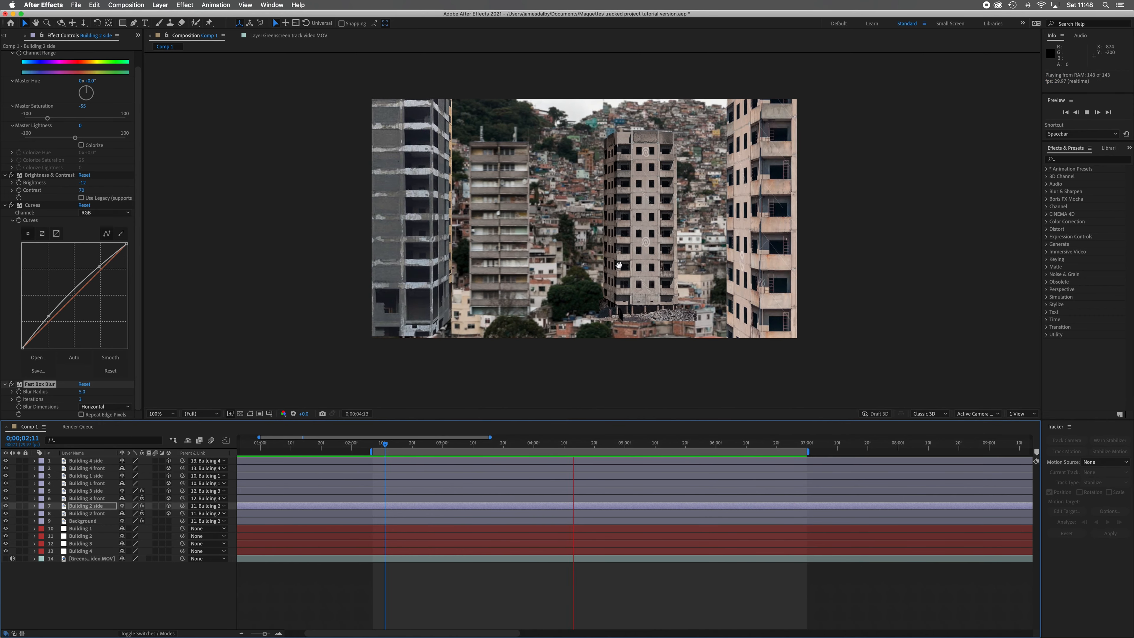
key("space")
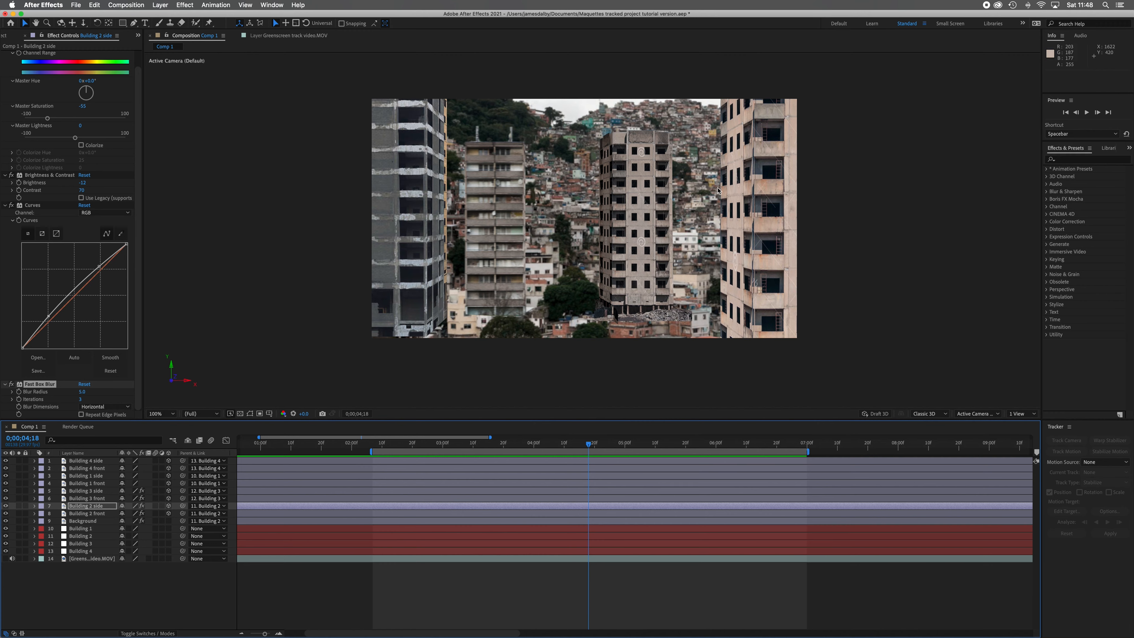
Add Gaussian Blur to Building 3 front, set Blur Dimensions to Horizontal, and slightly increase the Blurriness.
left_click(103, 499)
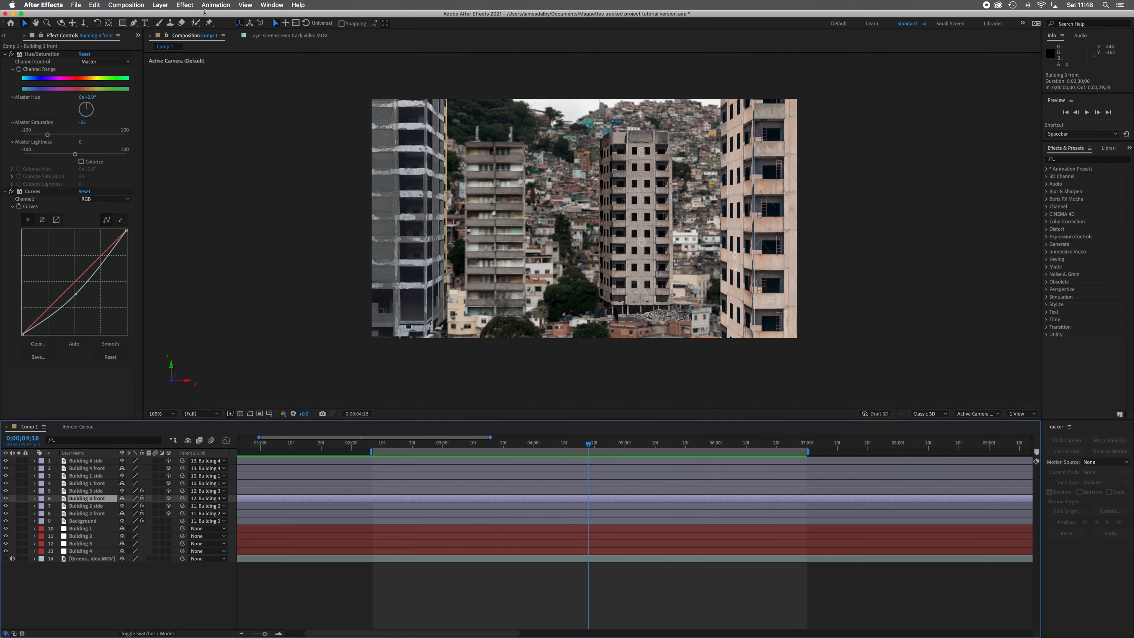
left_click(188, 5)
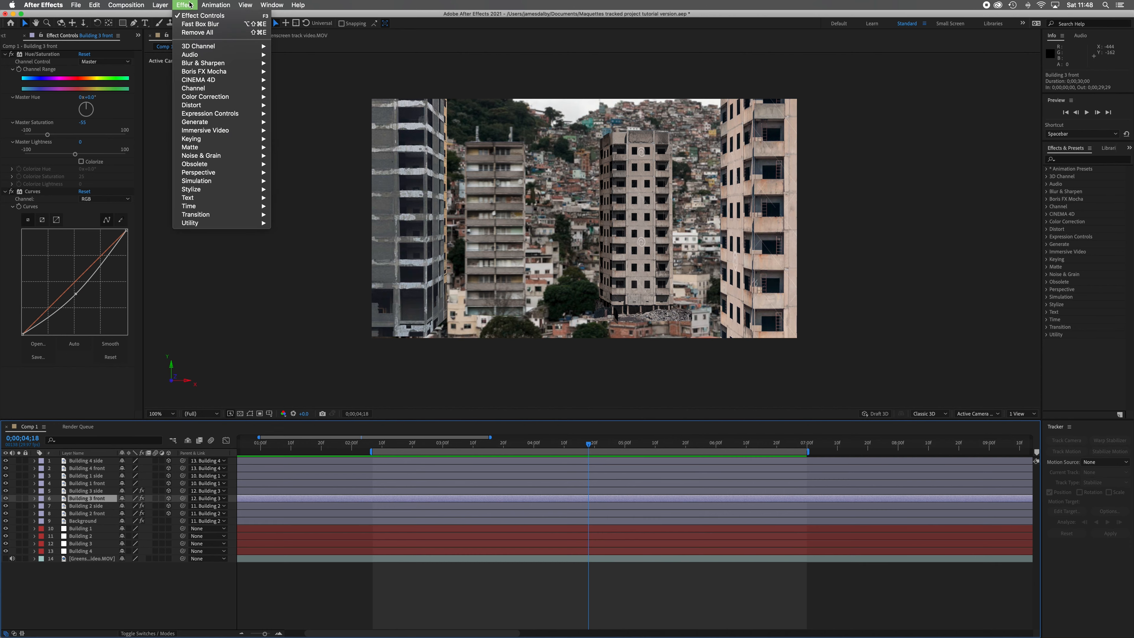
mouse_move(225, 63)
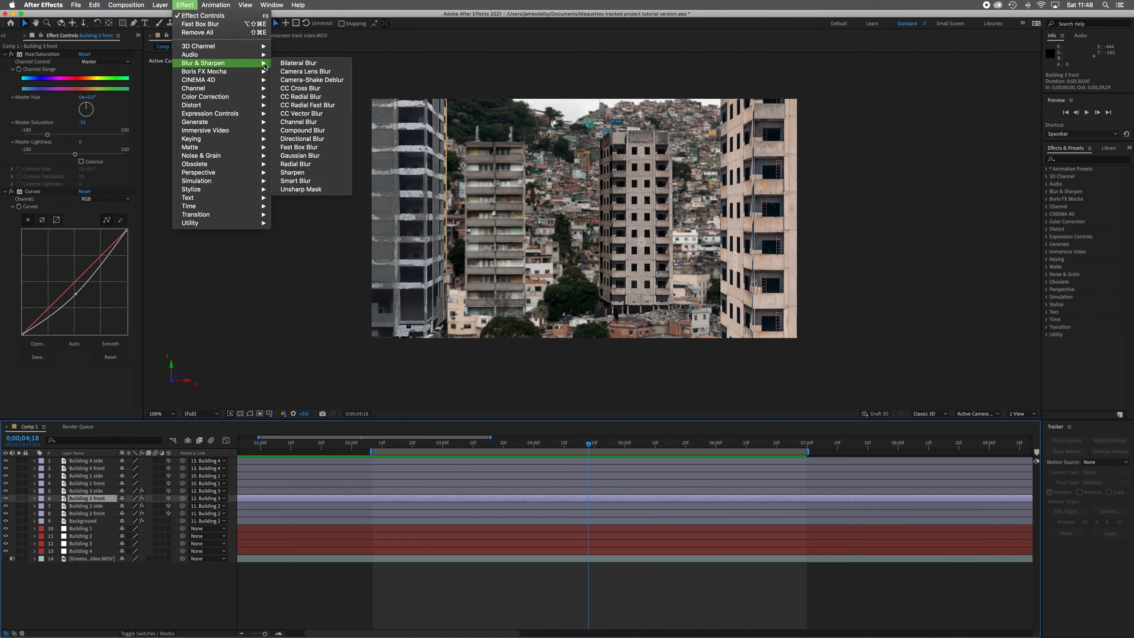
left_click(312, 156)
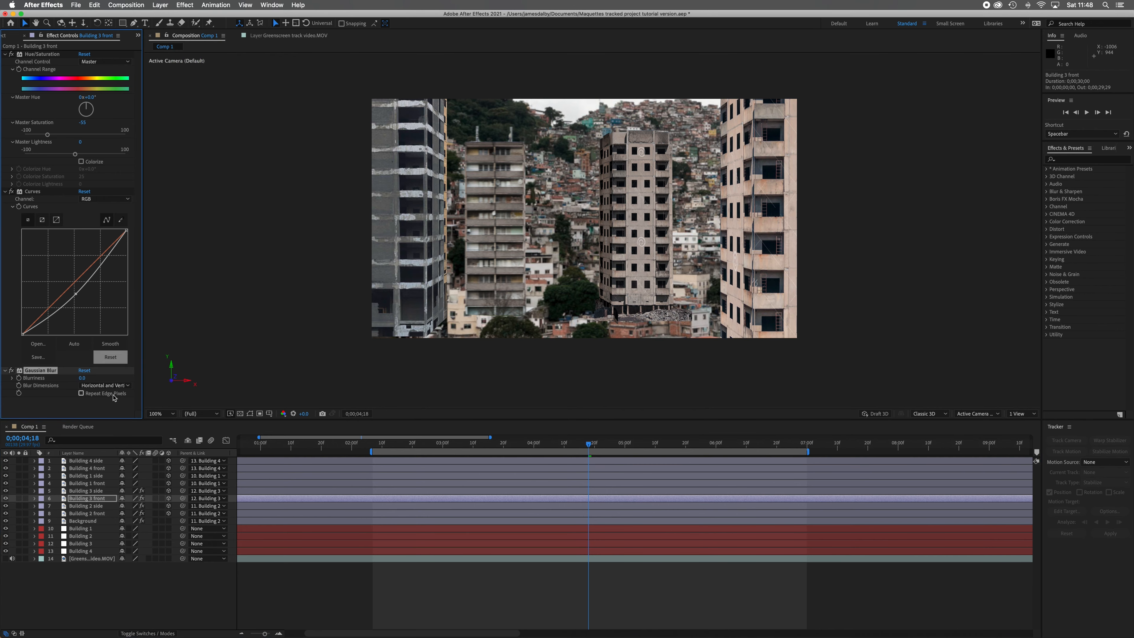
left_click(107, 385)
left_click(117, 395)
mouse_move(83, 378)
left_mouse_down()
mouse_move(112, 382)
mouse_move(96, 381)
left_mouse_up()
Add Gaussian Blur to Building 3 side with Blur Dimensions set to Horizontal and Blurriness at about 17.6.
left_click(105, 491)
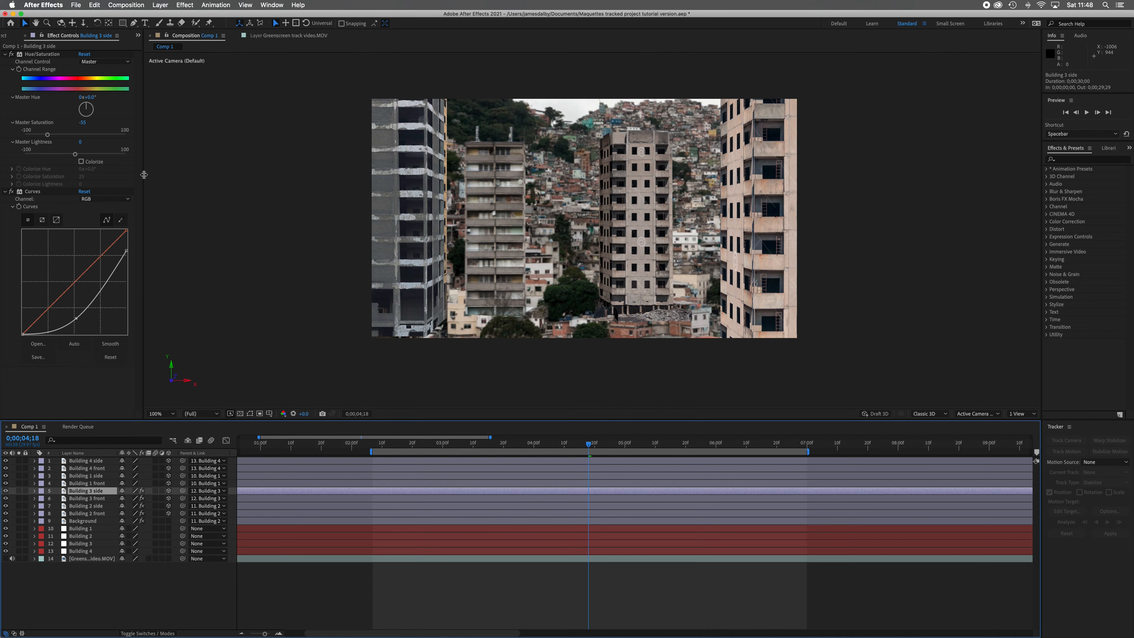
left_click(185, 5)
left_click(201, 24)
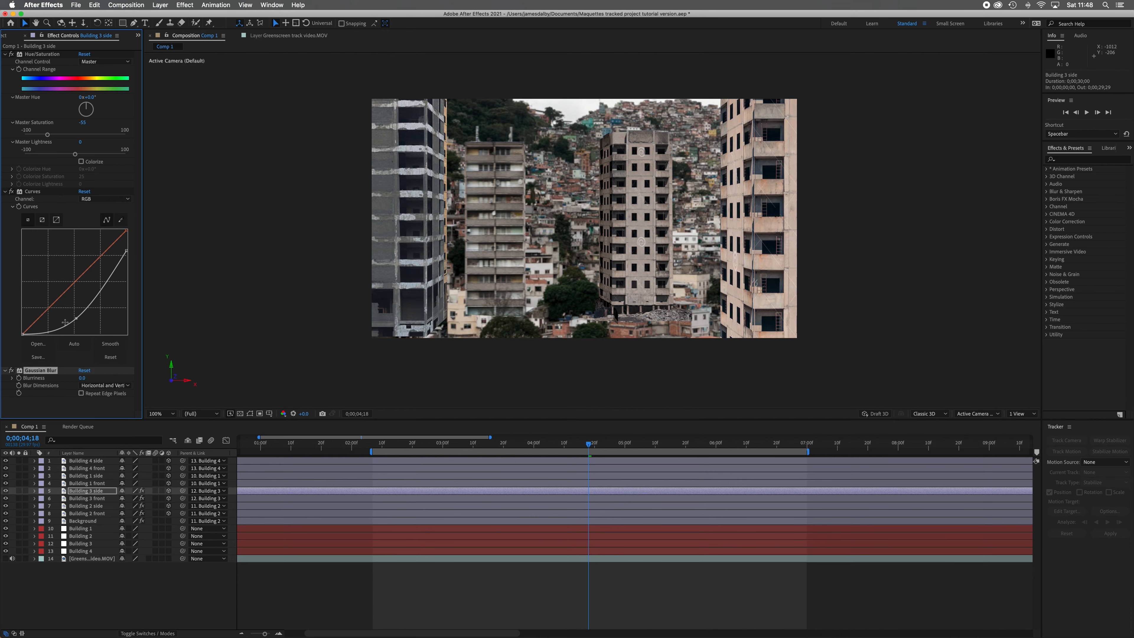
left_click(105, 385)
left_click(96, 398)
left_click_drag(83, 378, 159, 384)
left_click_drag(83, 378, 97, 379)
Preview the composition from 0;00;02;08 to check the blur on Building 3.
left_click_drag(433, 444, 375, 445)
key("space")
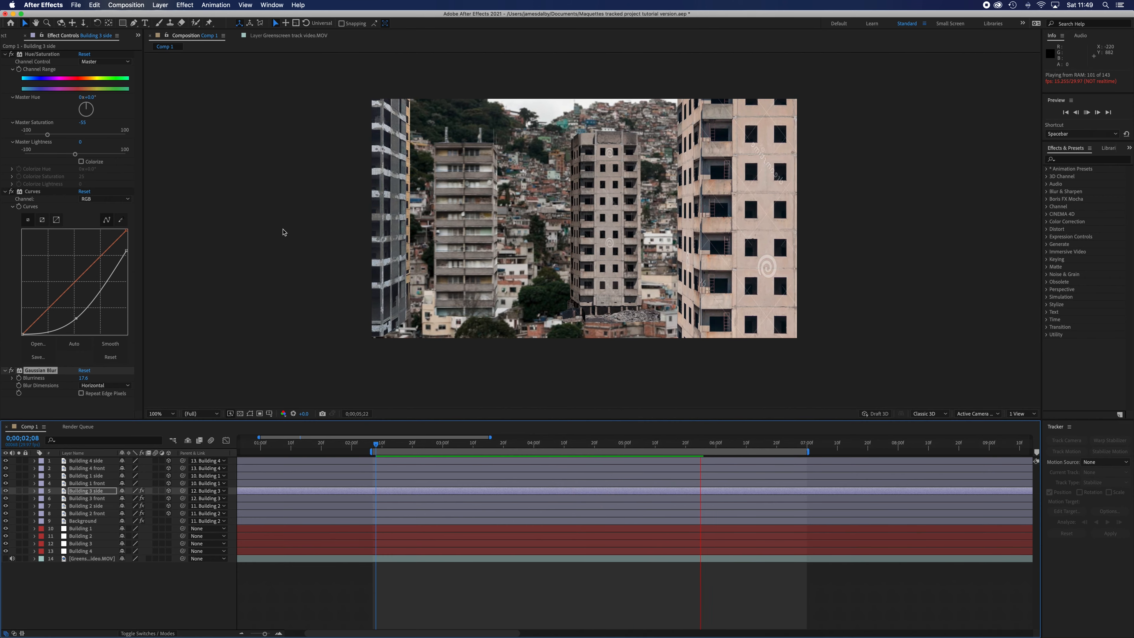
key("space")
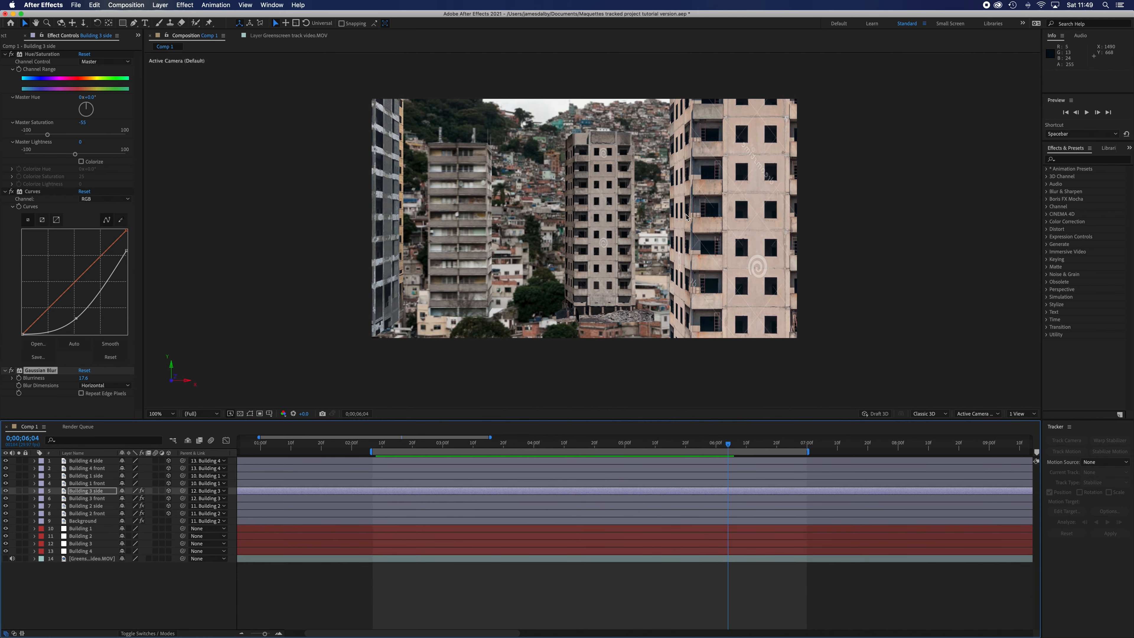